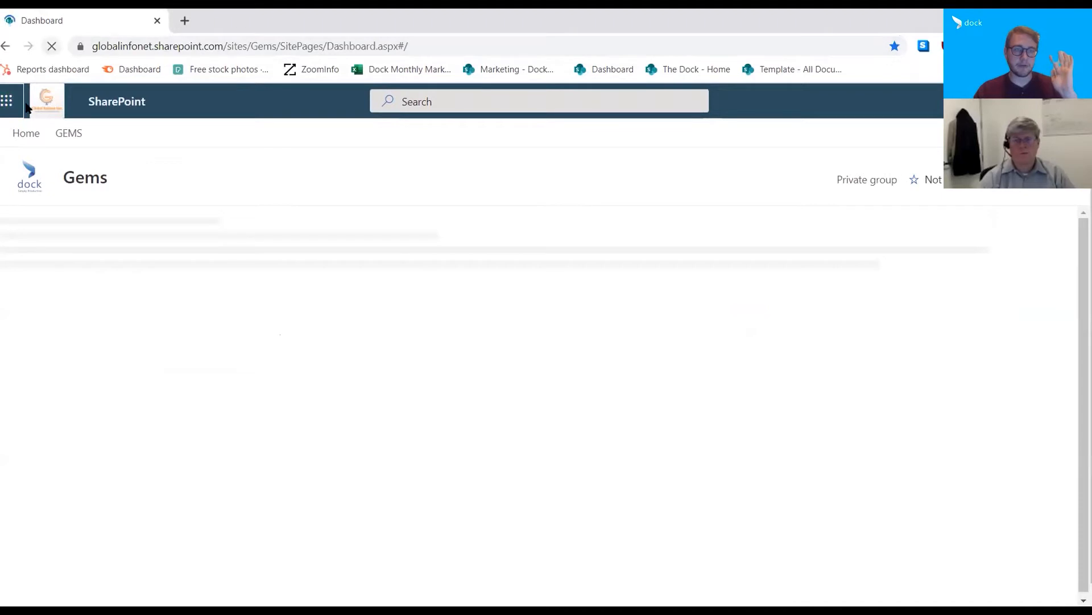
Switch from the Gems dashboard to the SharePoint start page and look over its frequent sites.
left_click(6, 105)
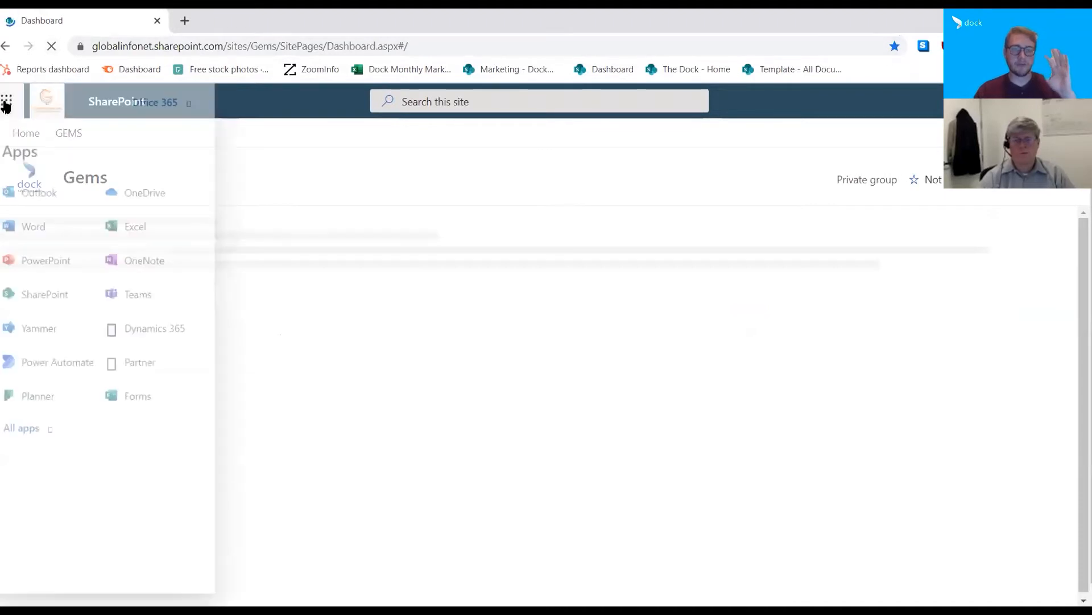
left_click(6, 100)
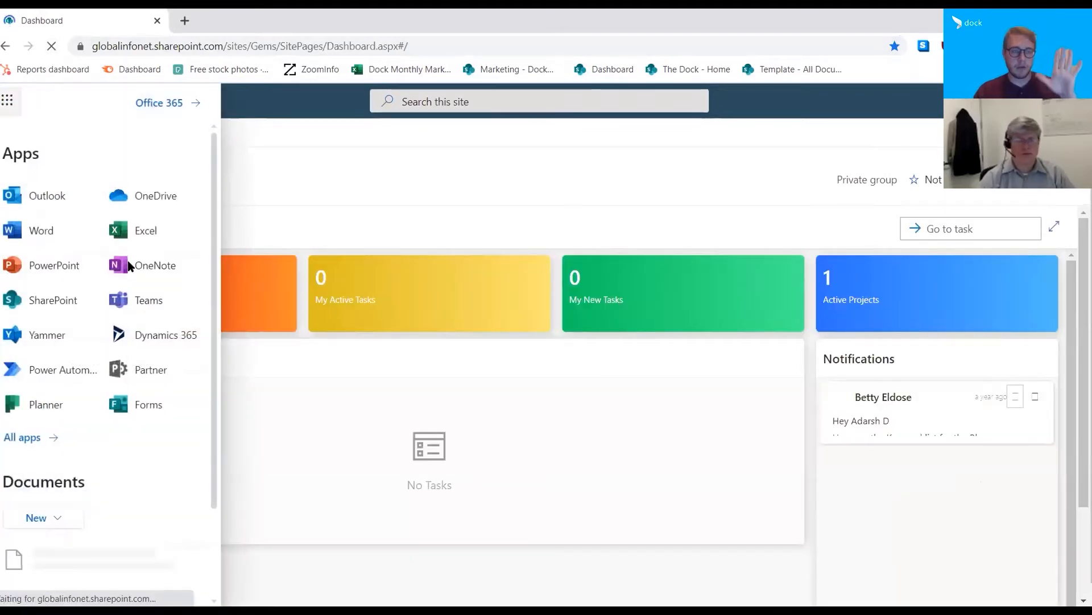
left_click(56, 298)
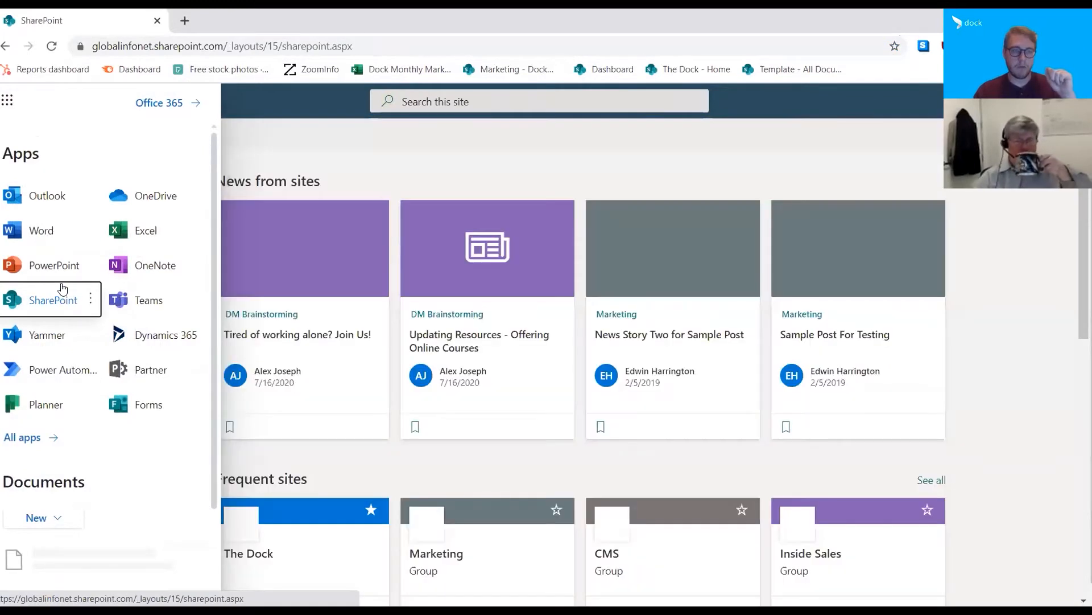
left_click(444, 171)
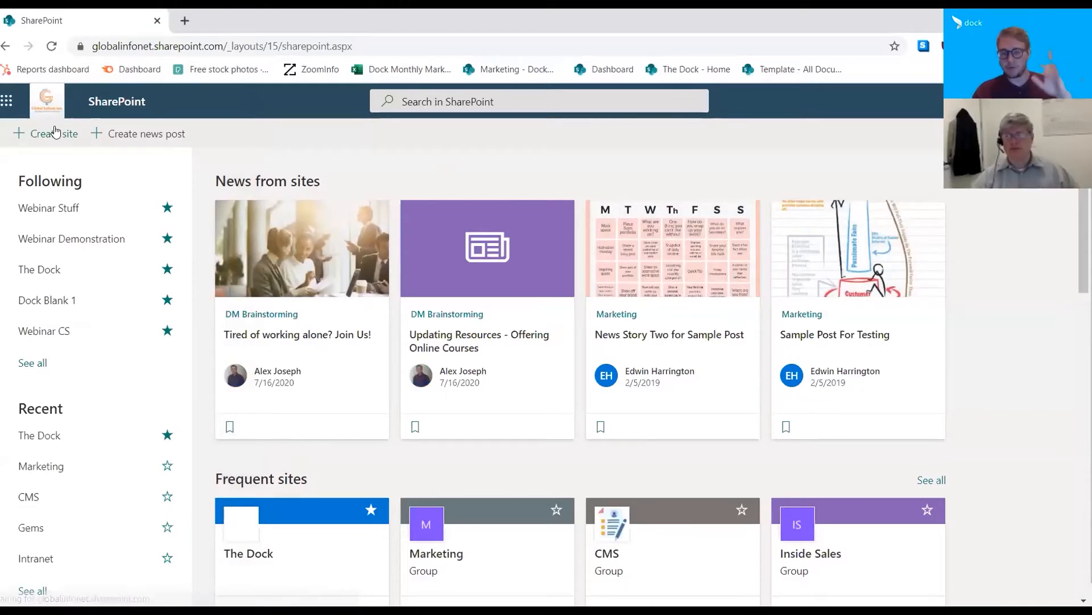
scroll(566, 415, "down", 6)
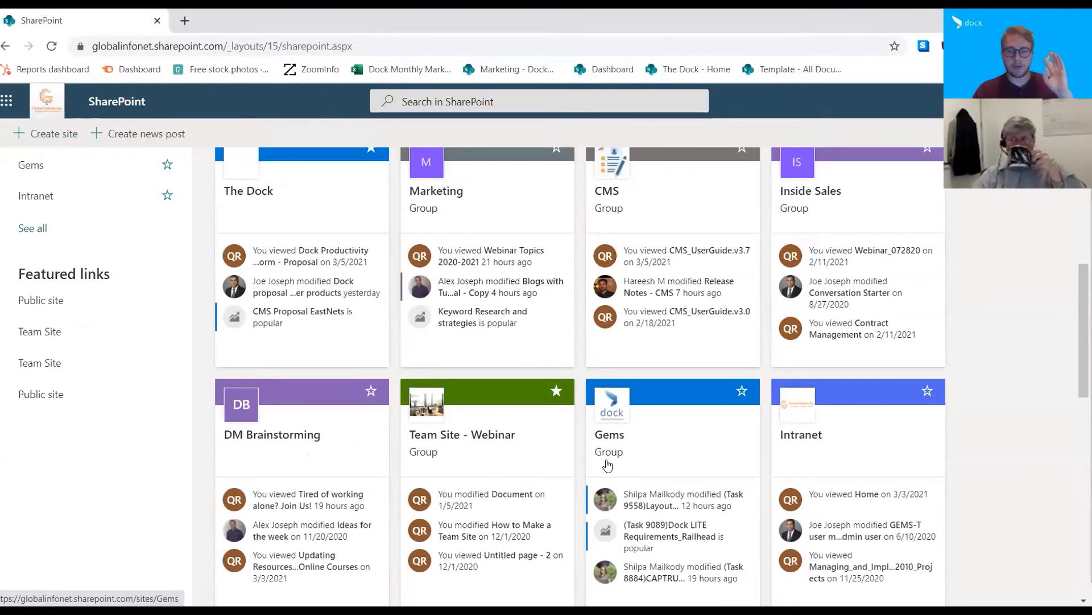
scroll(603, 456, "up", 6)
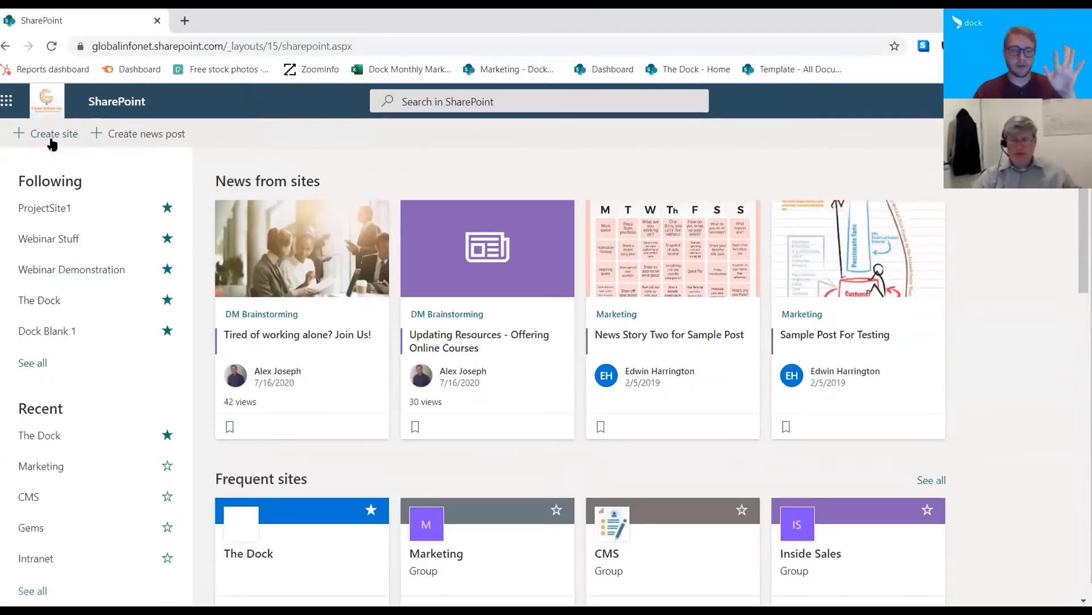
Create a team site named Webinar 030921, keeping the default address, privacy and language settings and adding no further owners or members.
left_click(46, 137)
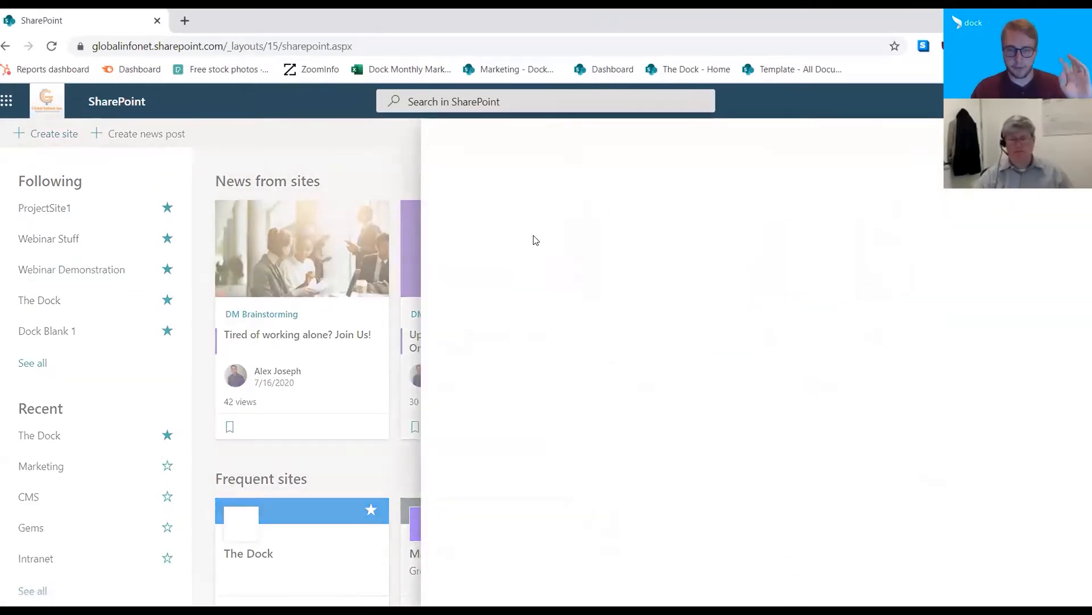
left_click(651, 323)
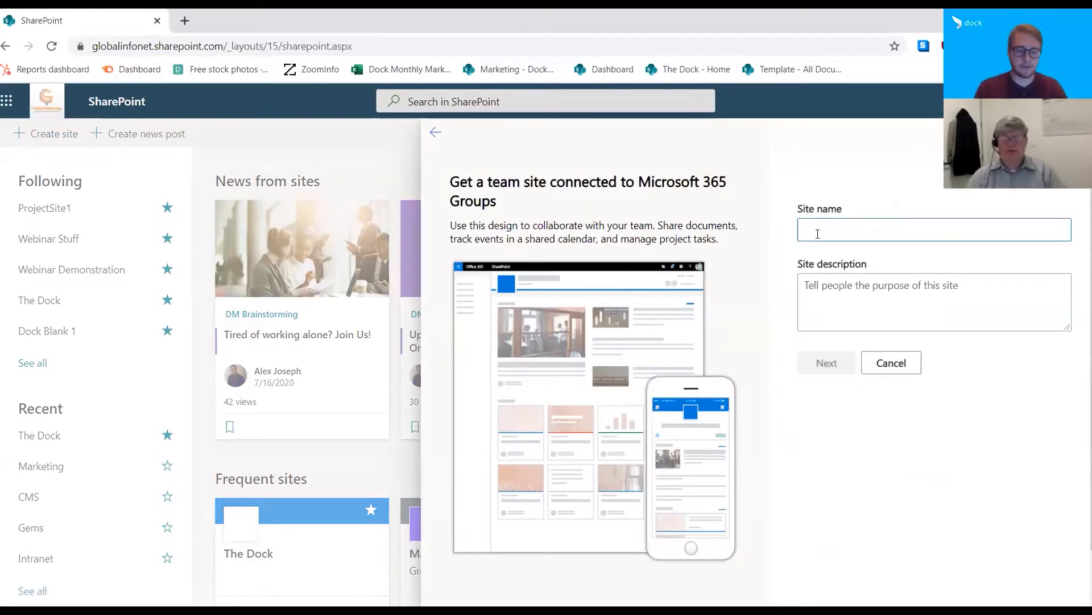
type("Webinar 030921")
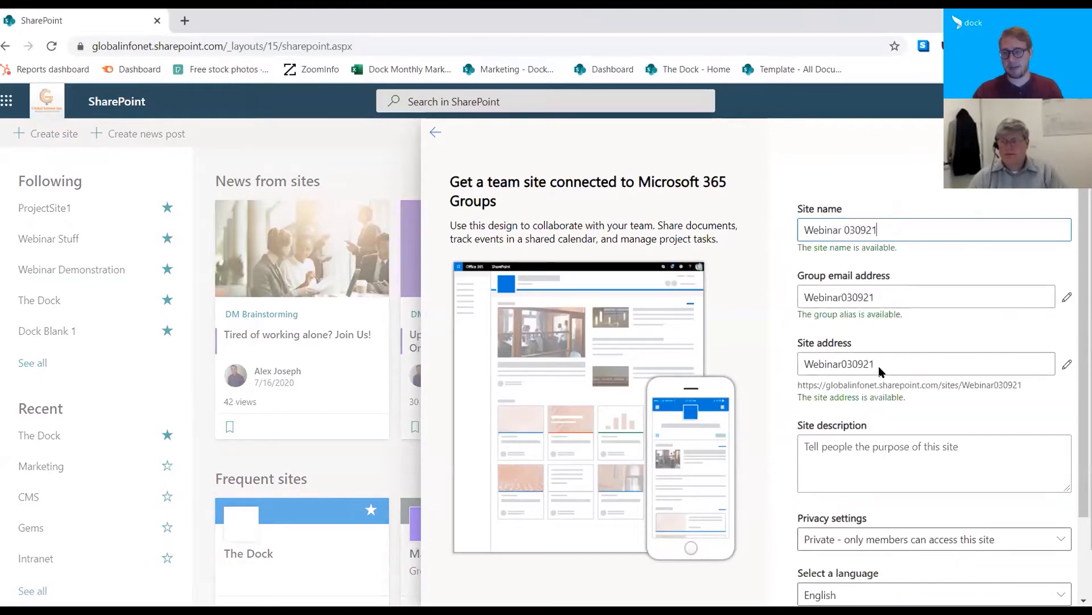
scroll(879, 318, "down", 3)
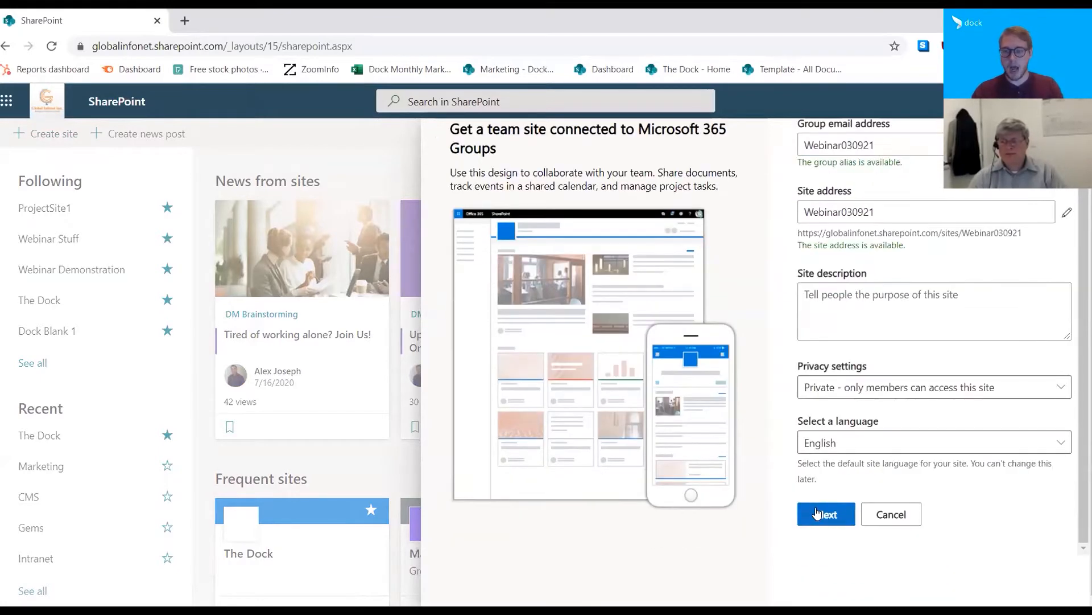
left_click(819, 515)
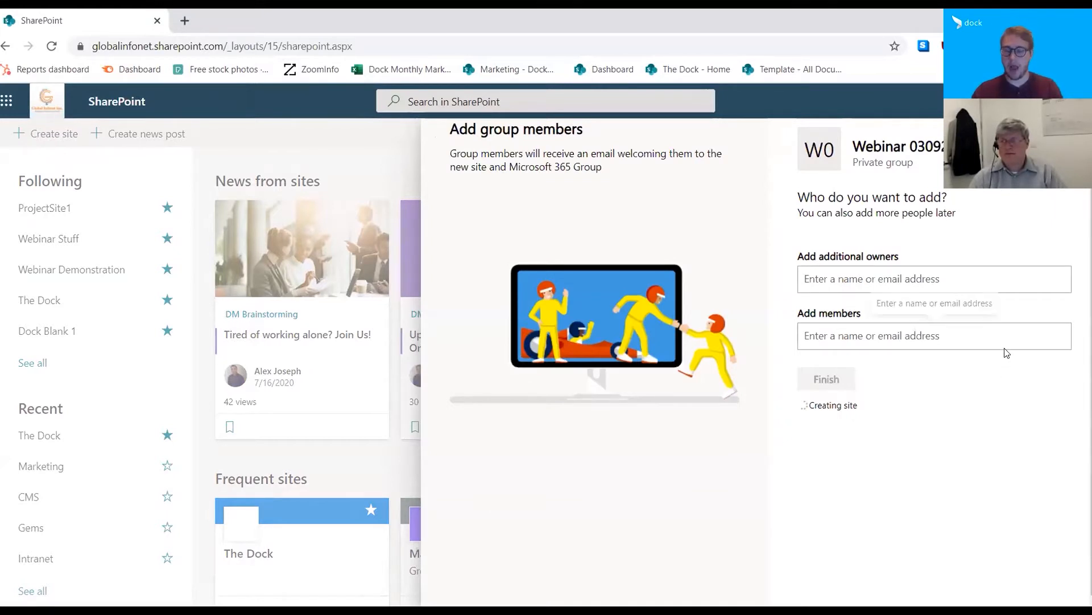
left_click(811, 440)
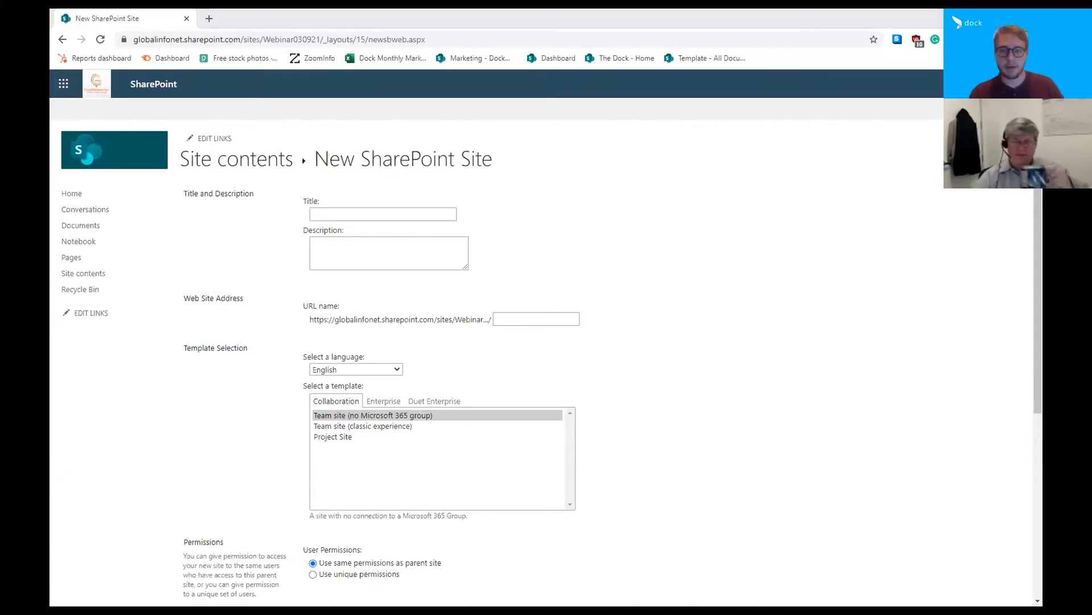
Go back to the contents of the Webinar 030921 site and look over its settings options.
left_click(580, 337)
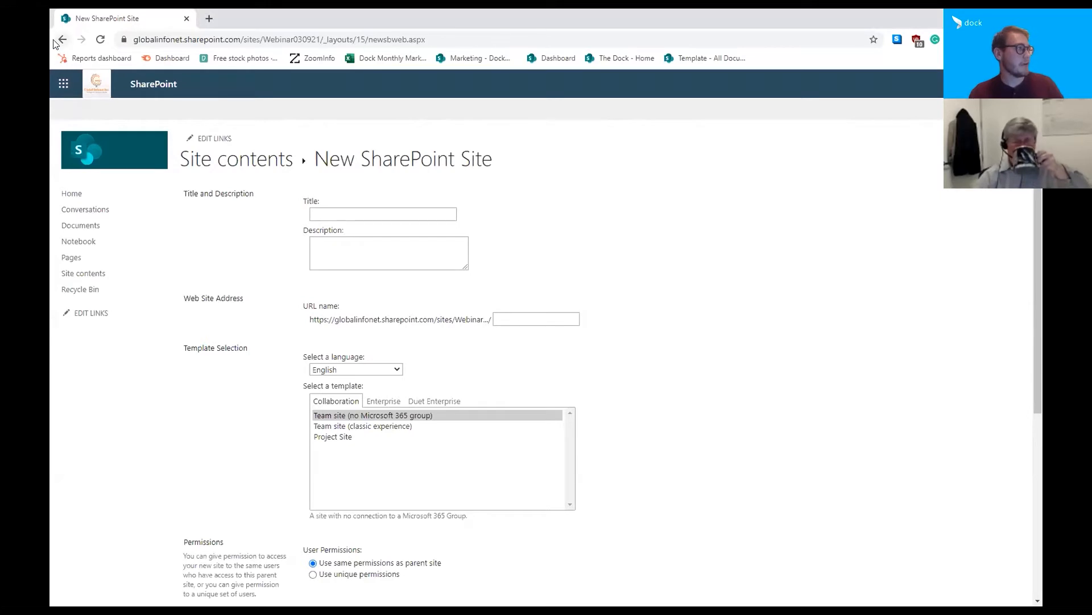
left_click(61, 40)
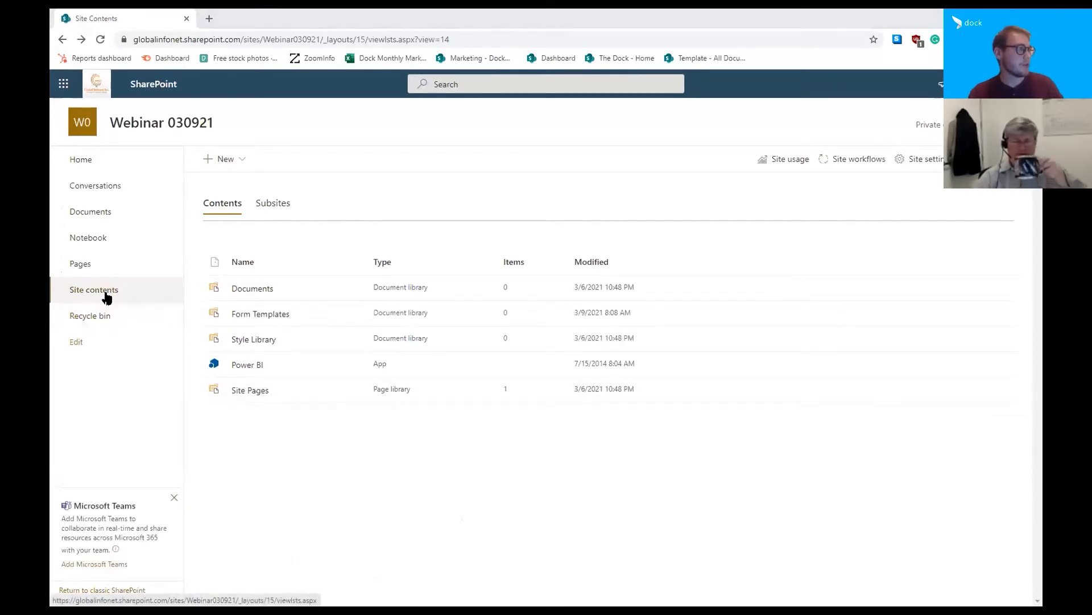
left_click(969, 84)
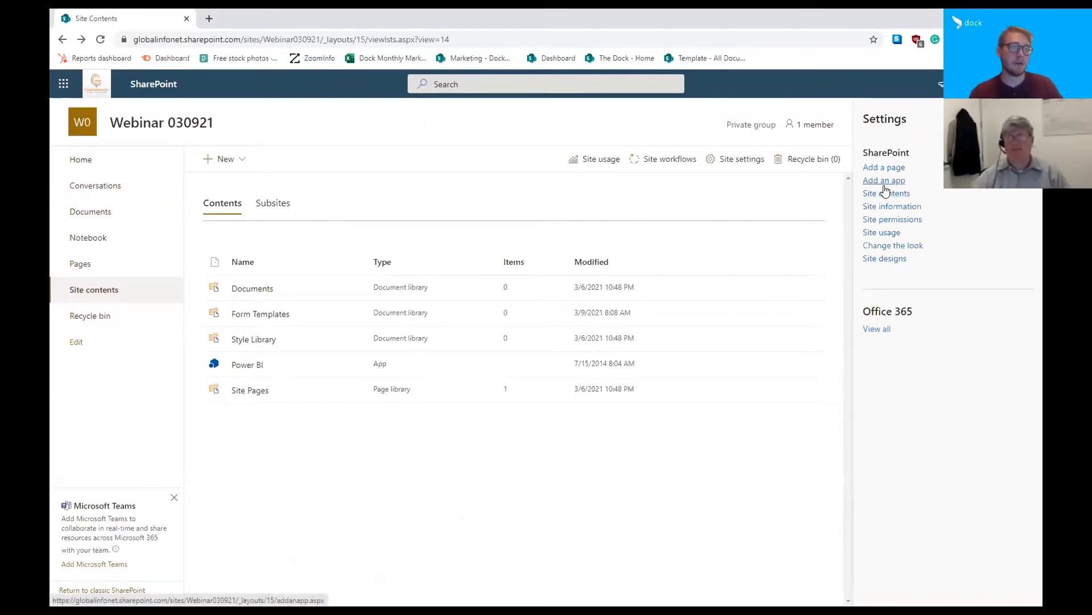
left_click(1026, 119)
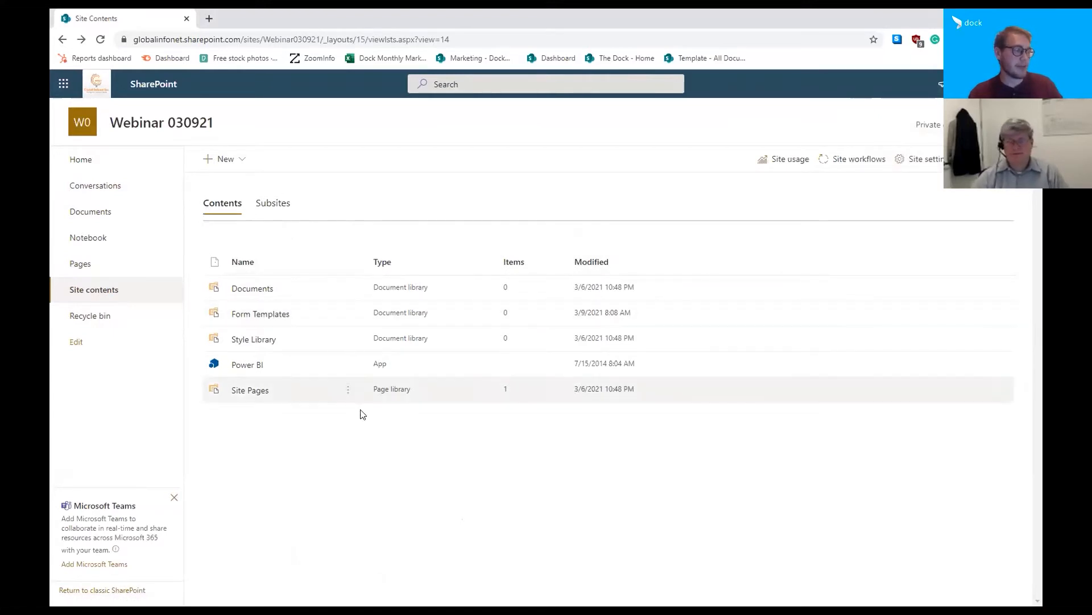
Show the site's subsites and start a new subsite.
left_click(277, 208)
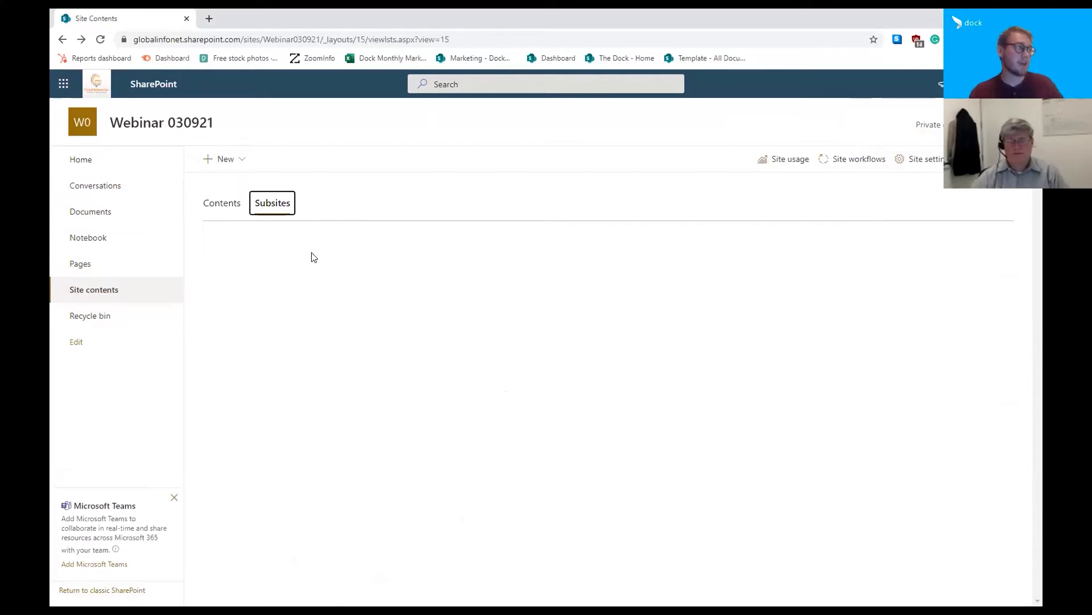
left_click(232, 164)
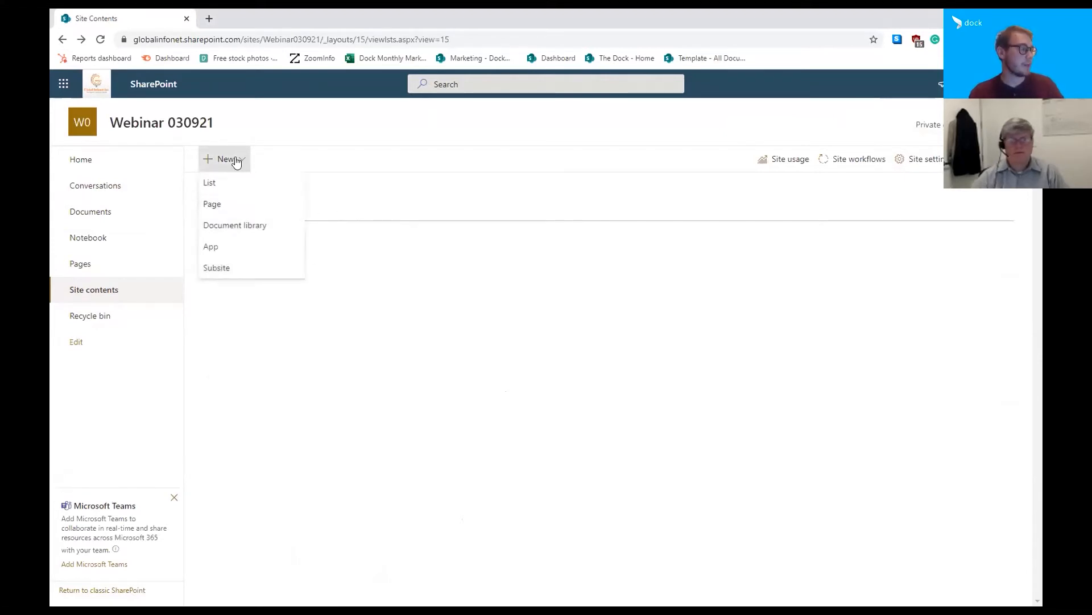
left_click(251, 266)
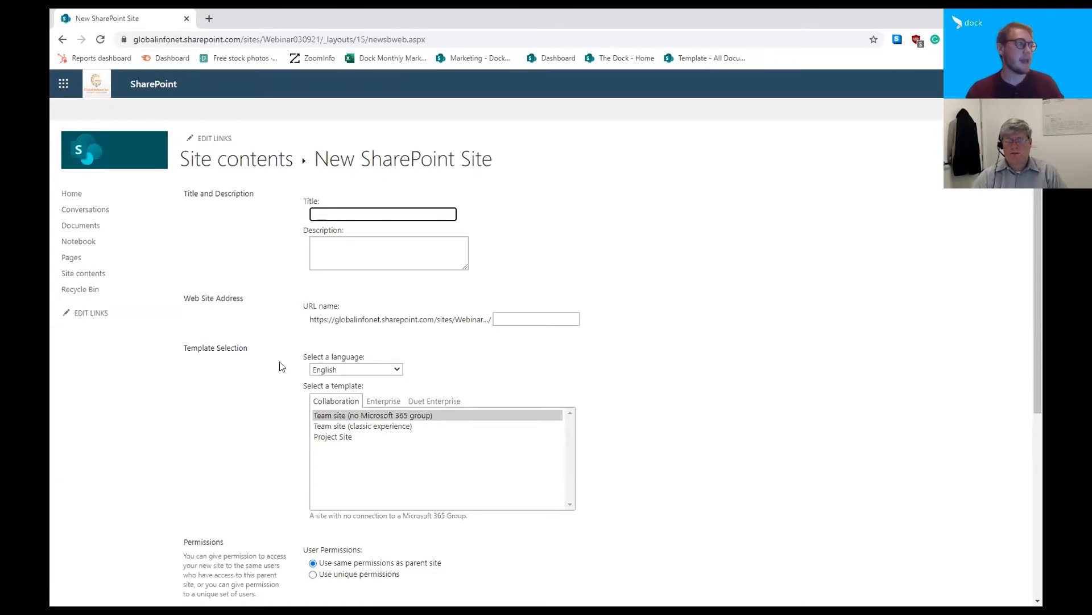
Title the new subsite ProjectSite and describe it as "A project site created for a webinar".
left_click_drag(304, 318, 505, 317)
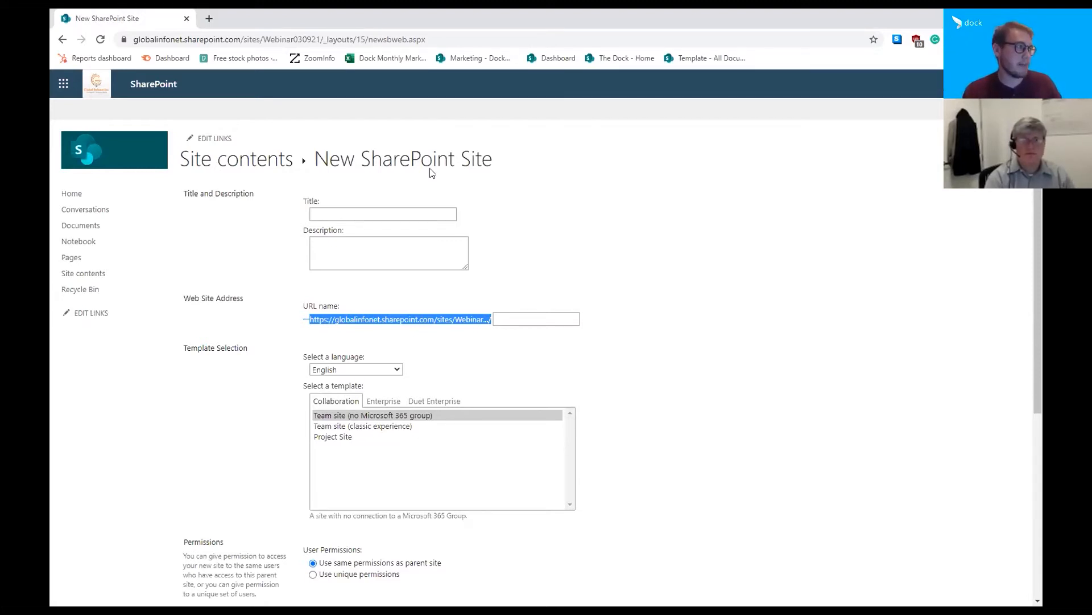
left_click(376, 216)
type("ProjectSites")
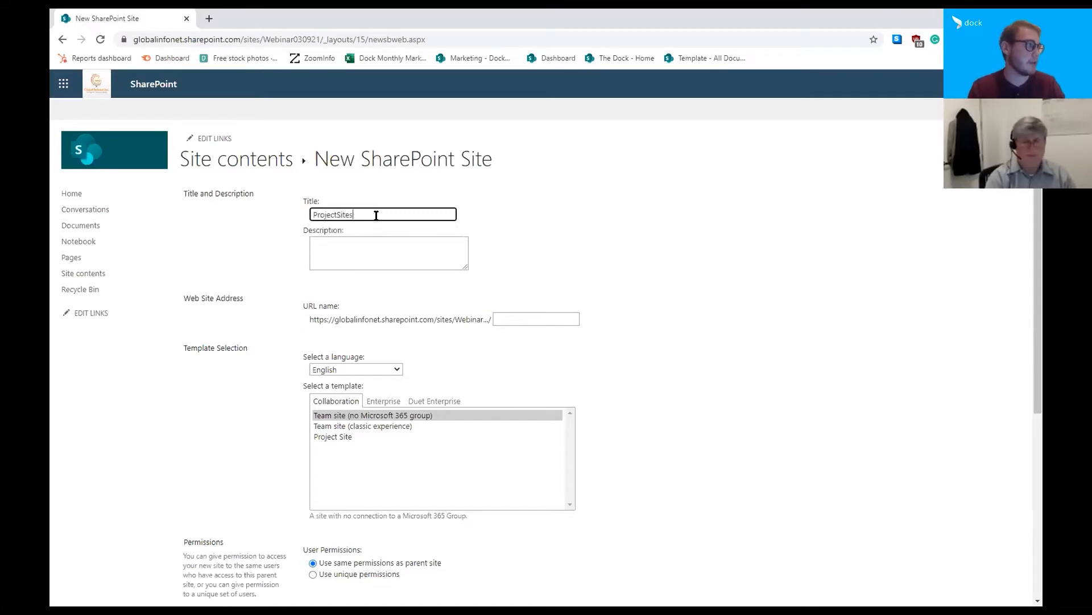
key("BackSpace")
left_click(626, 217)
left_click(417, 260)
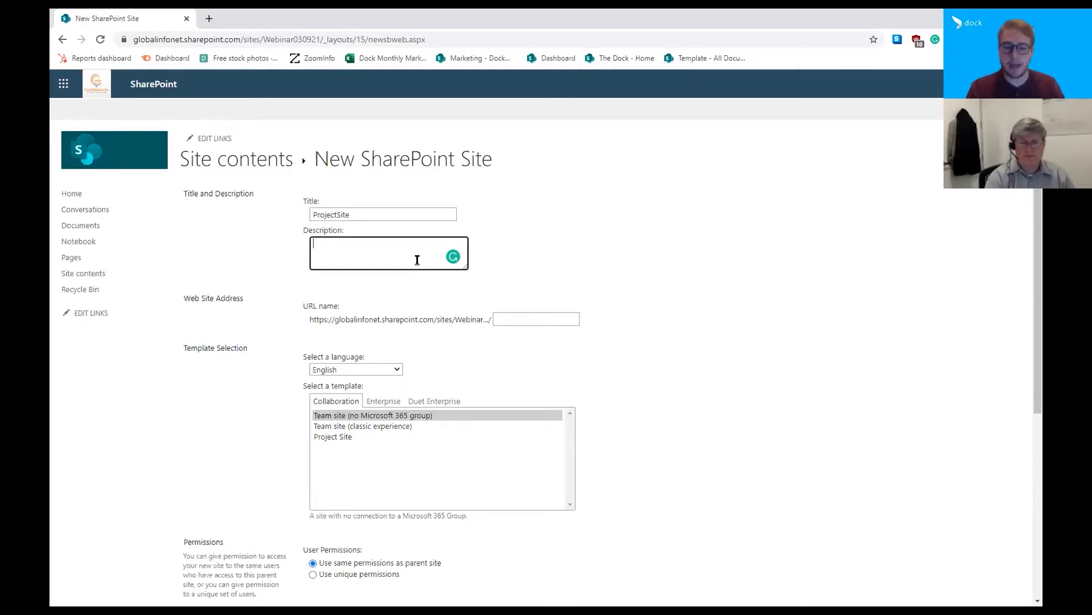
type("A project site ")
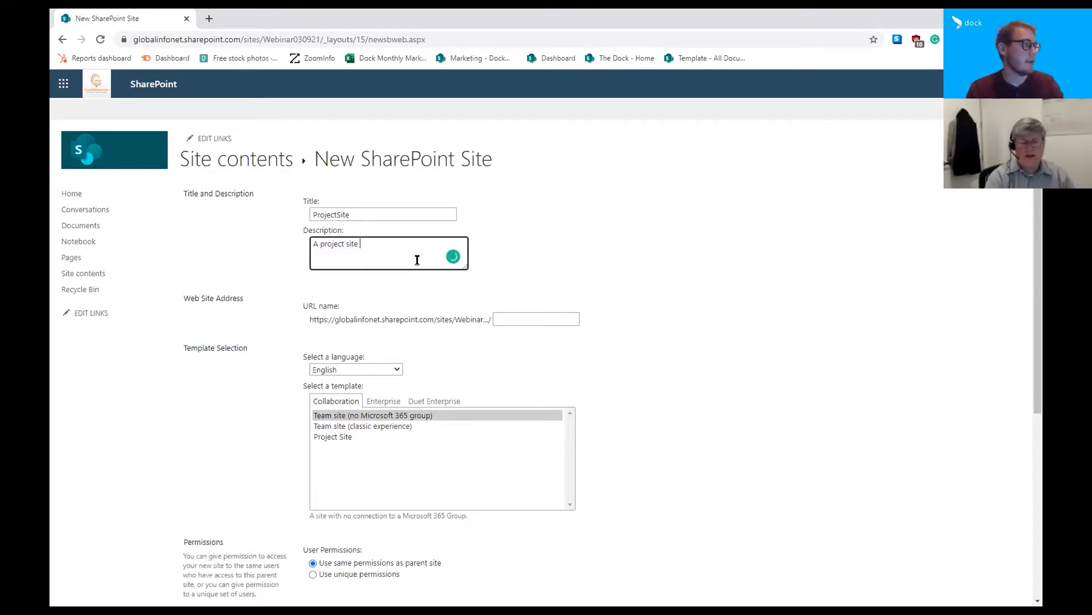
type("created for")
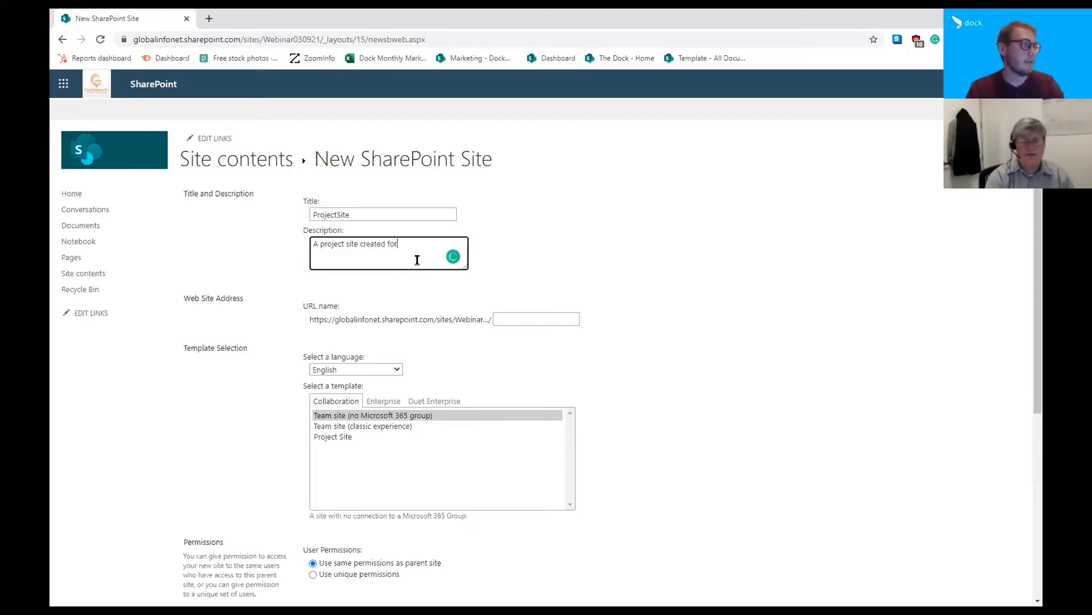
type(" a webinar")
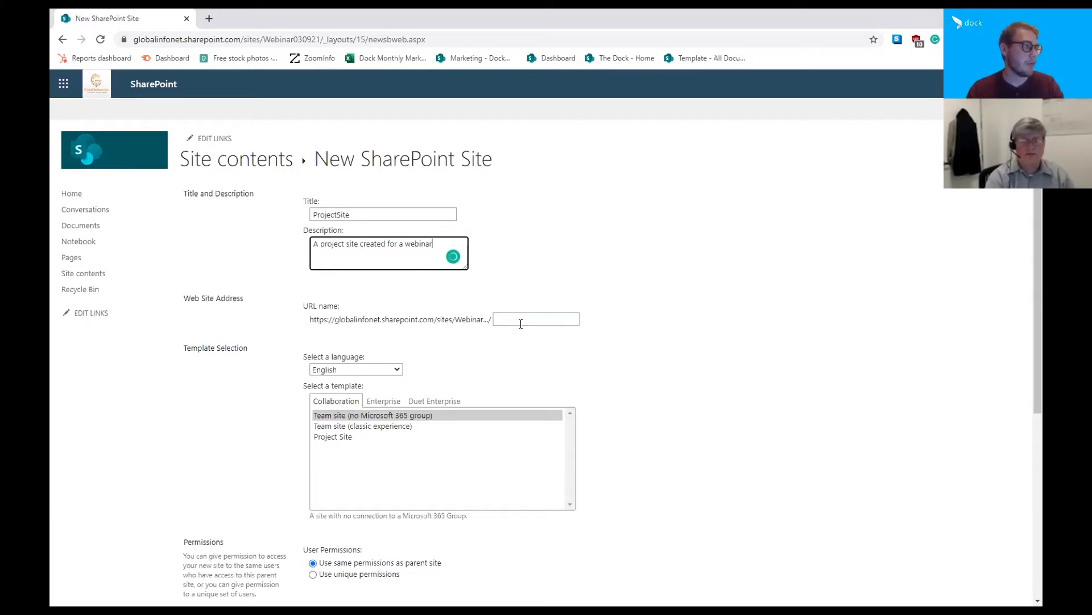
Set the subsite's URL name to ProjectSite.
left_click(522, 319)
scroll(715, 358, "down", 1)
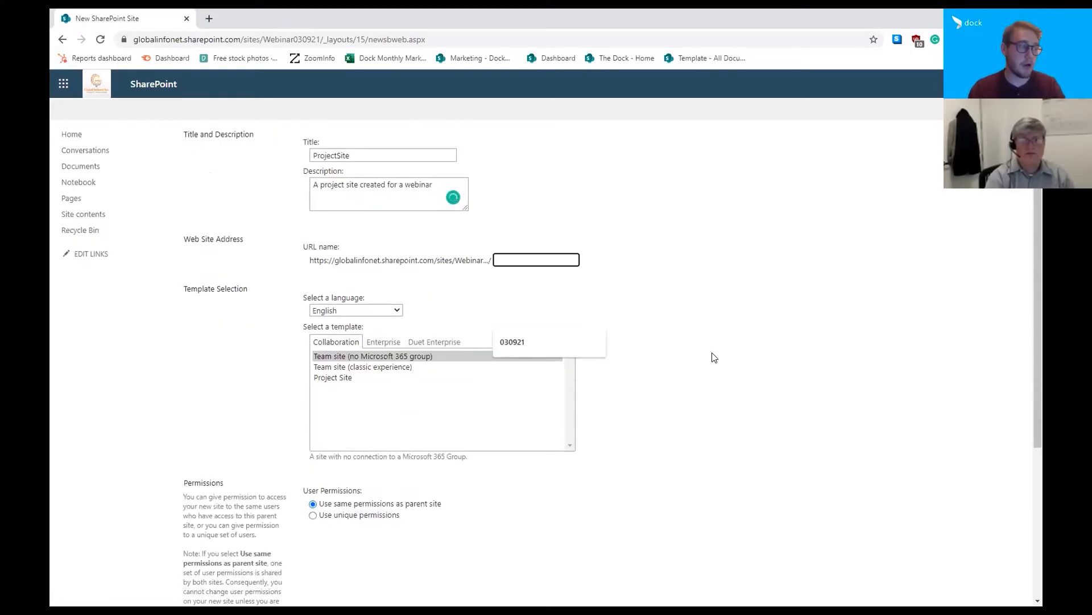
type("ProjectSite")
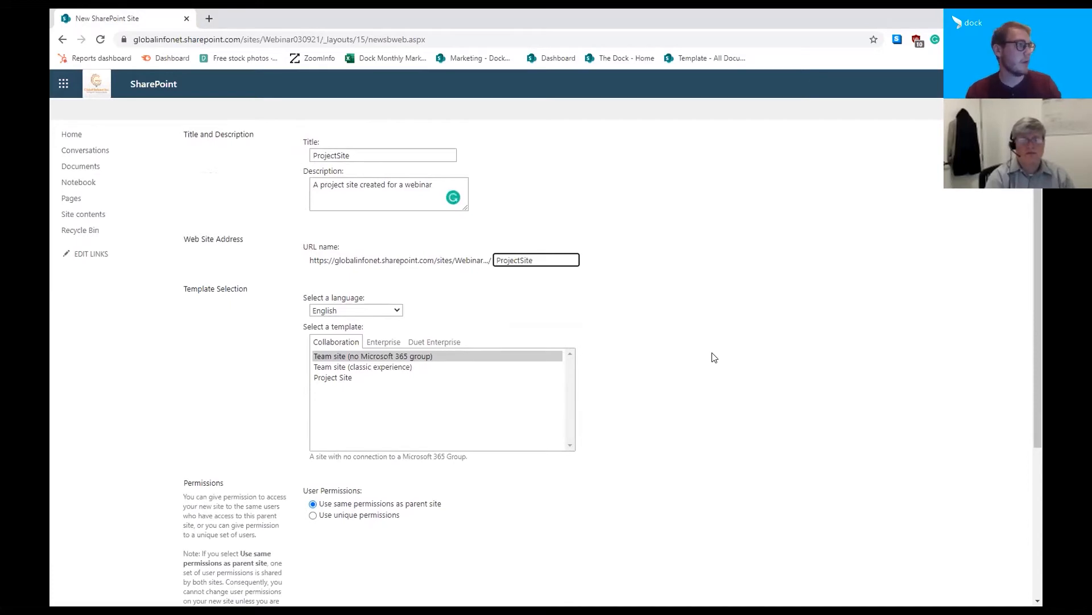
left_click(715, 358)
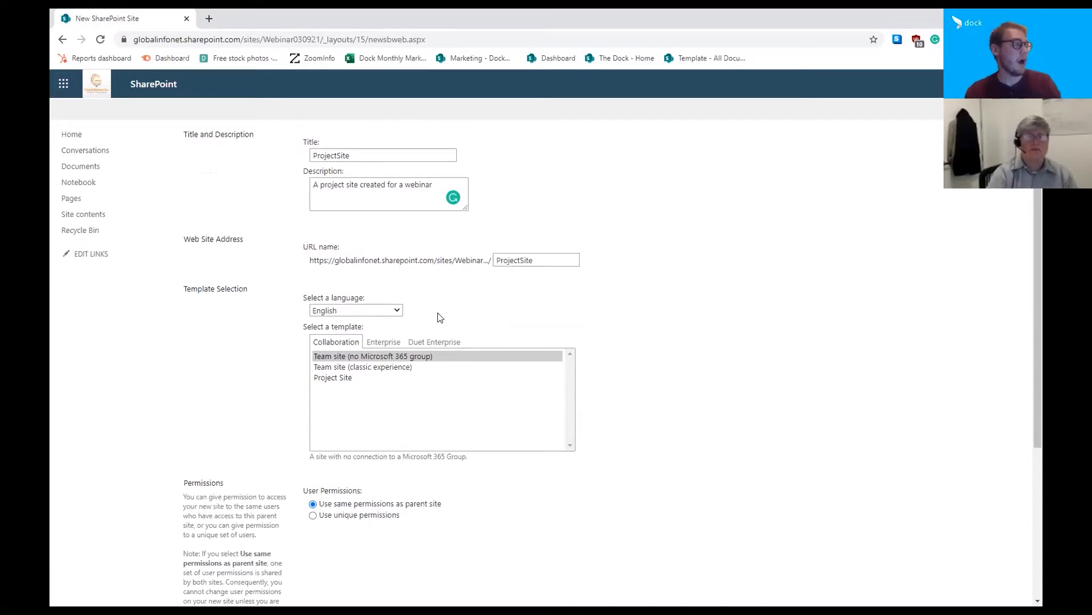
Select the Project Site collaboration template for the subsite and set its user permissions to unique.
scroll(402, 337, "down", 2)
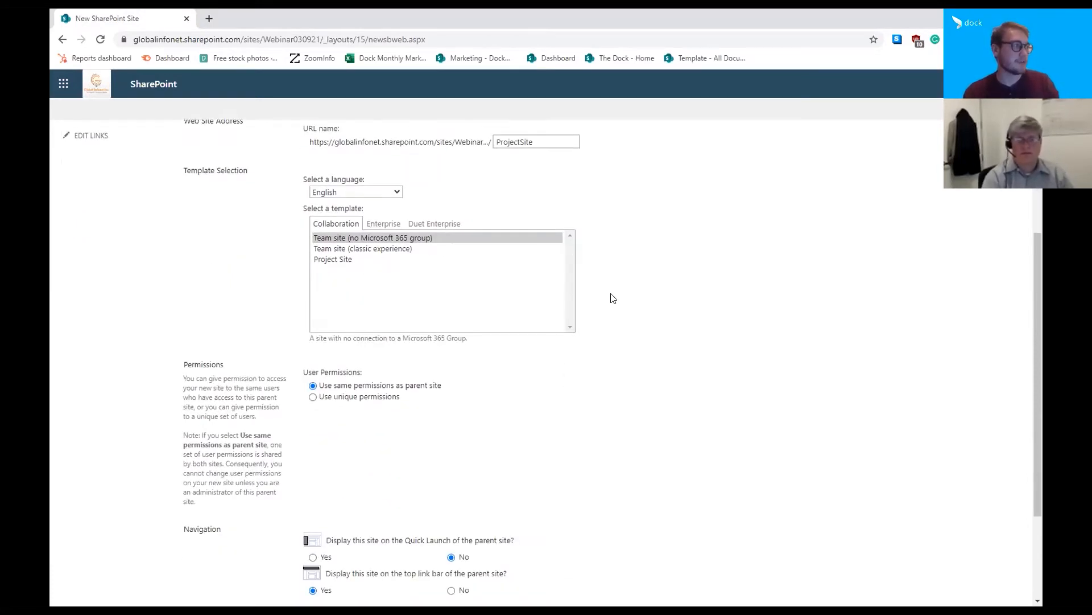
scroll(467, 273, "up", 1)
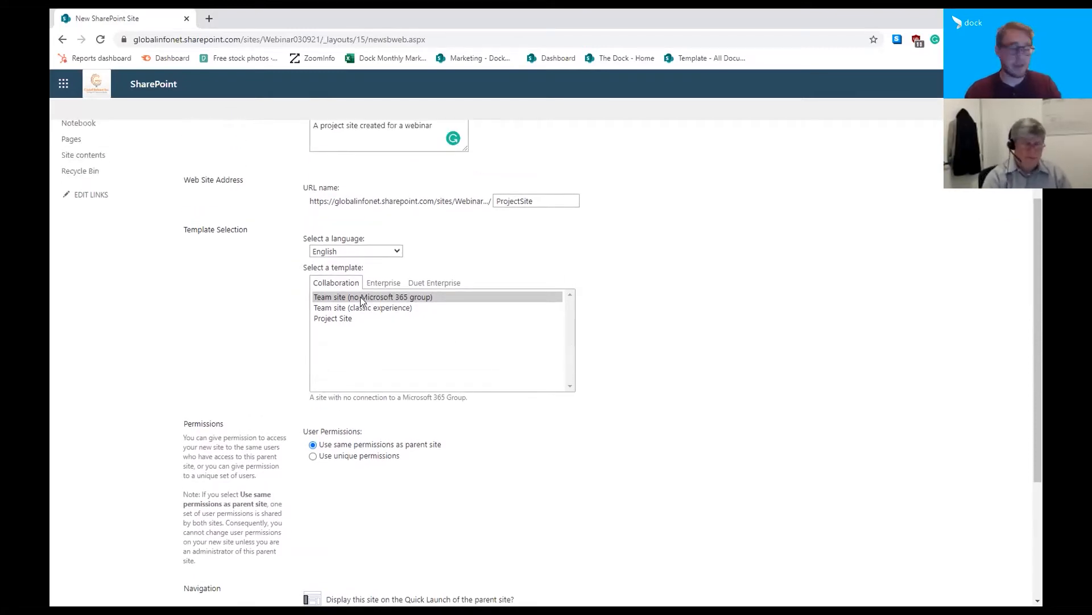
left_click(374, 310)
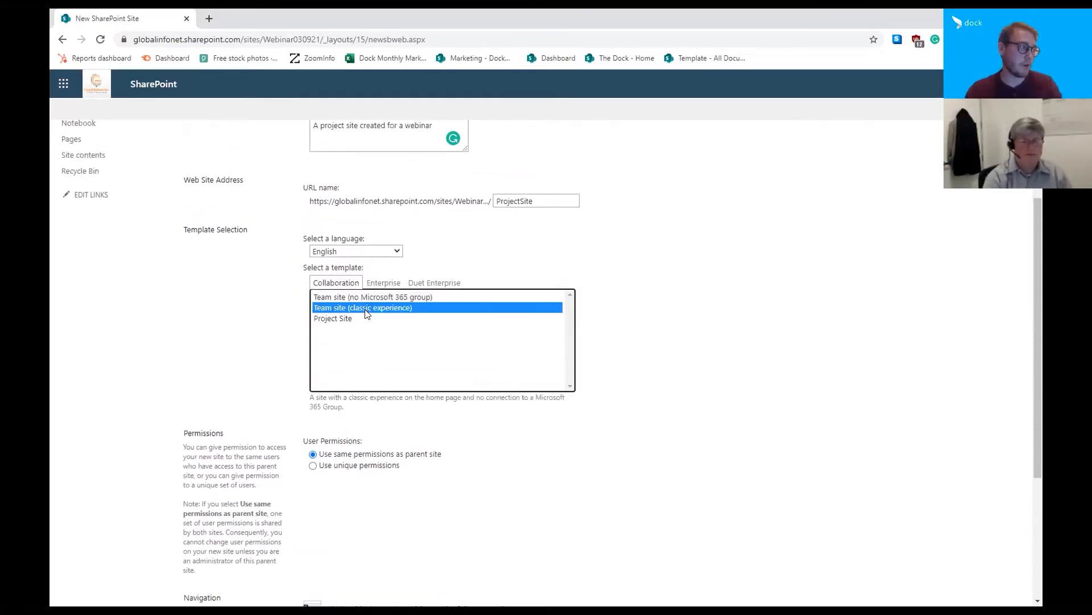
left_click(376, 295)
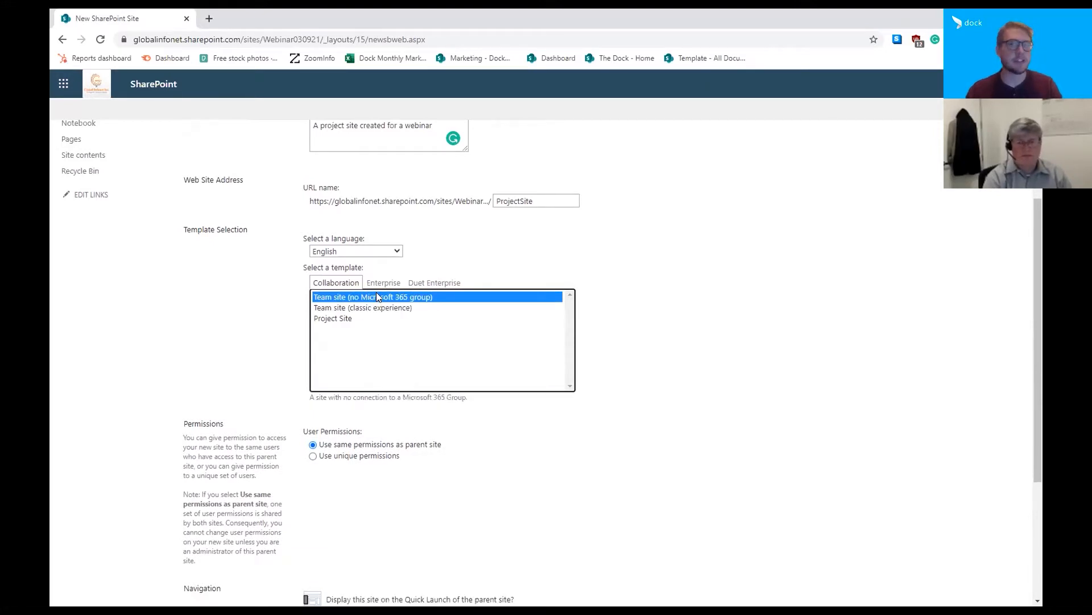
left_click(344, 318)
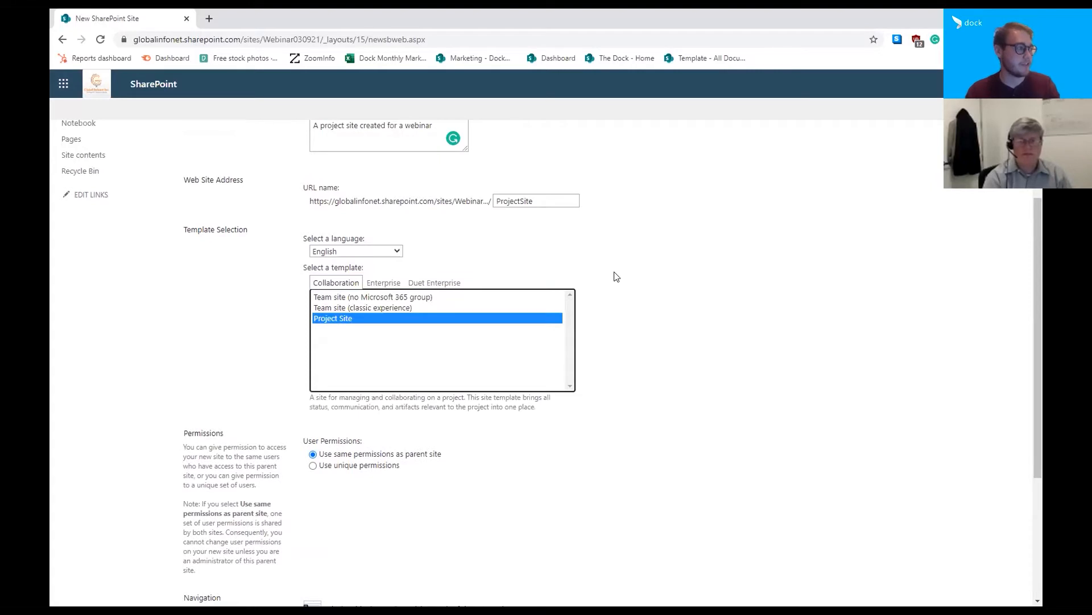
scroll(614, 279, "down", 4)
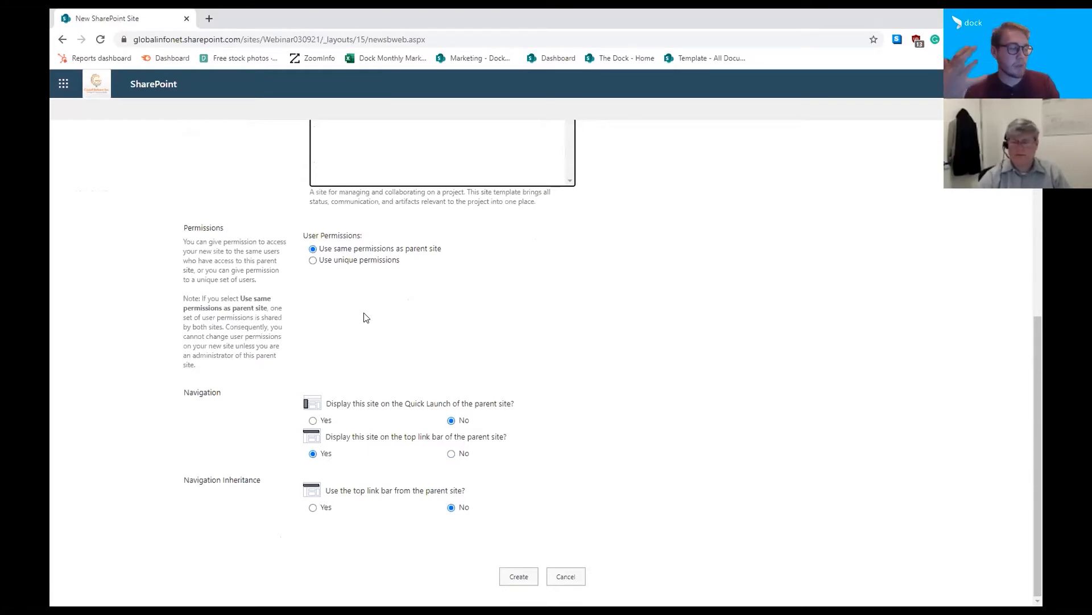
left_click(357, 260)
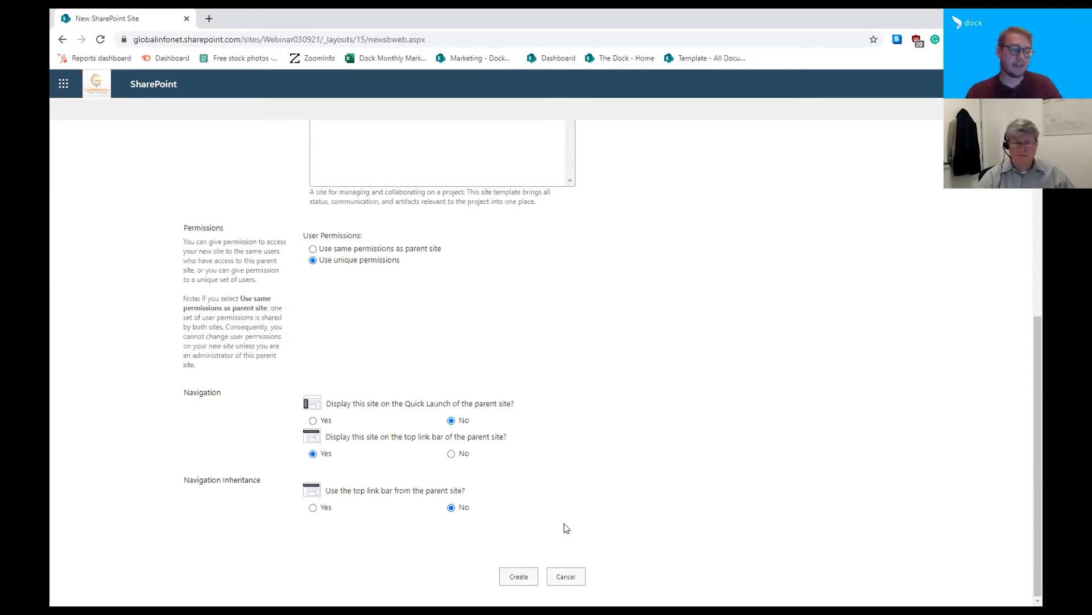
Review the new subsite's template, permission and navigation settings and create the subsite.
scroll(563, 513, "up", 5)
scroll(563, 508, "down", 3)
scroll(551, 538, "down", 2)
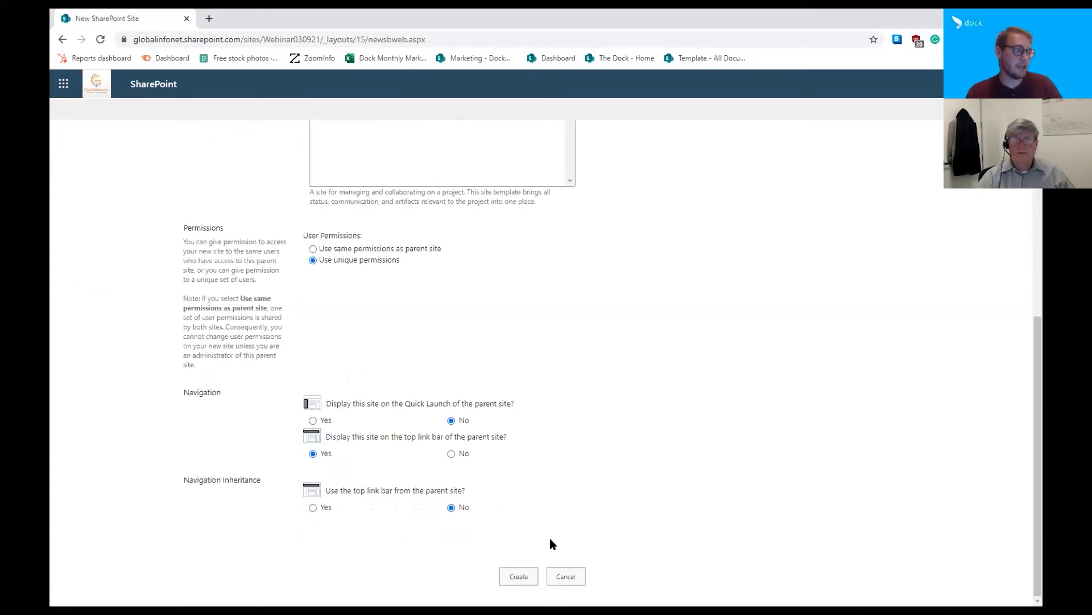
scroll(520, 532, "up", 6)
scroll(508, 478, "down", 5)
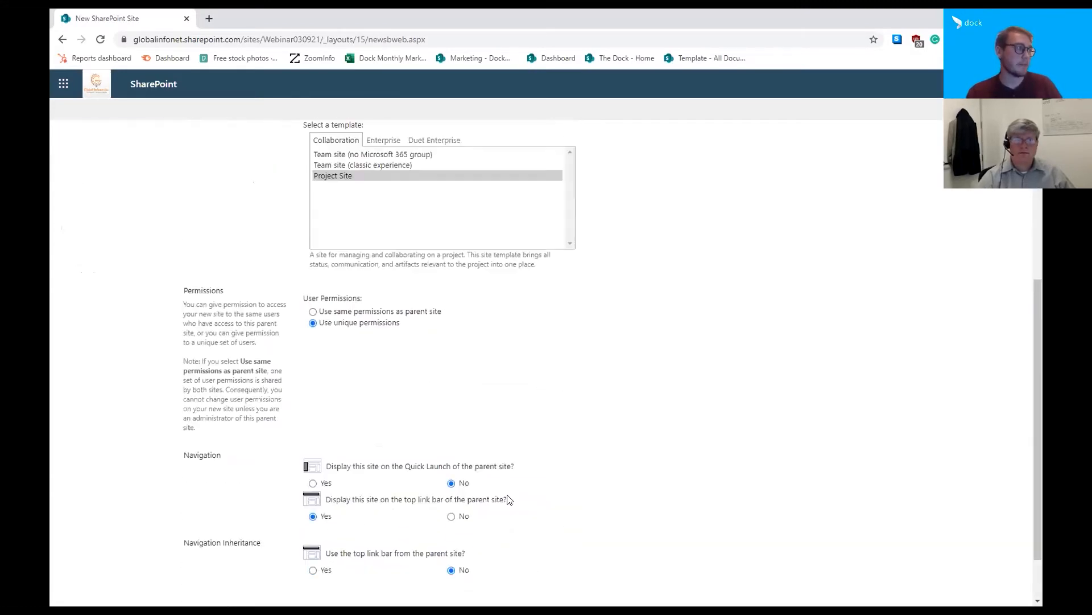
left_click(518, 576)
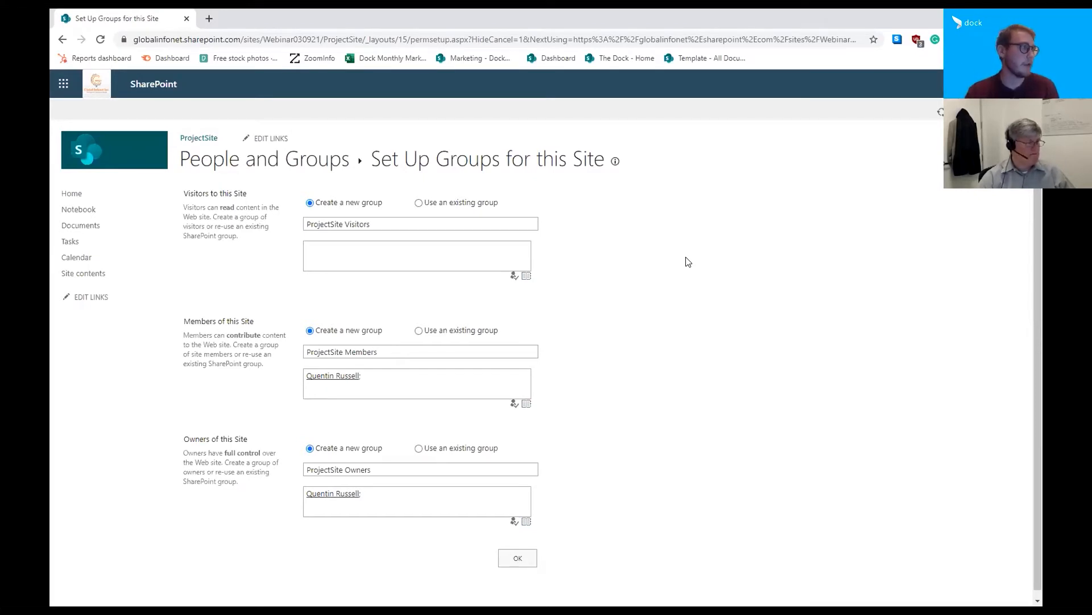
Assign the existing Webinar 030921 Members group to the subsite's visitors and members, keep a new ProjectSite Owners group, and confirm the group setup.
left_click(453, 197)
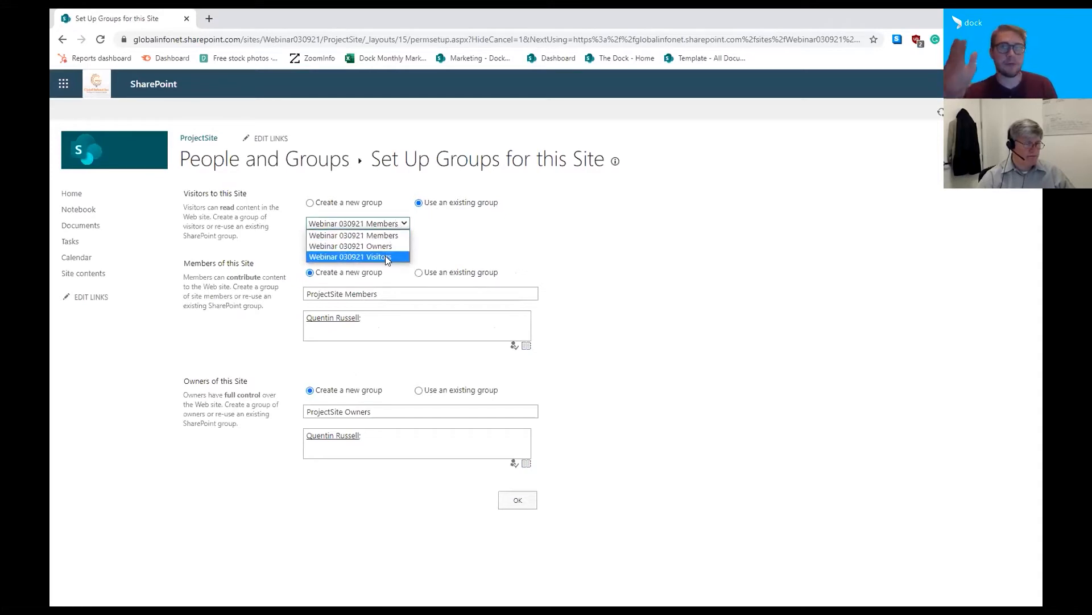
left_click(585, 207)
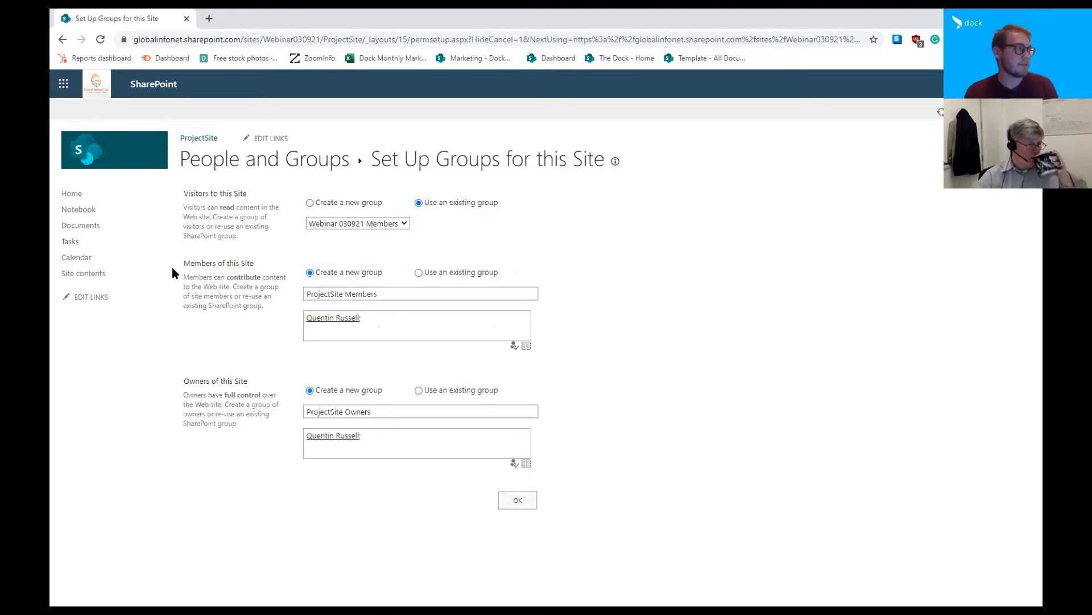
left_click(335, 293)
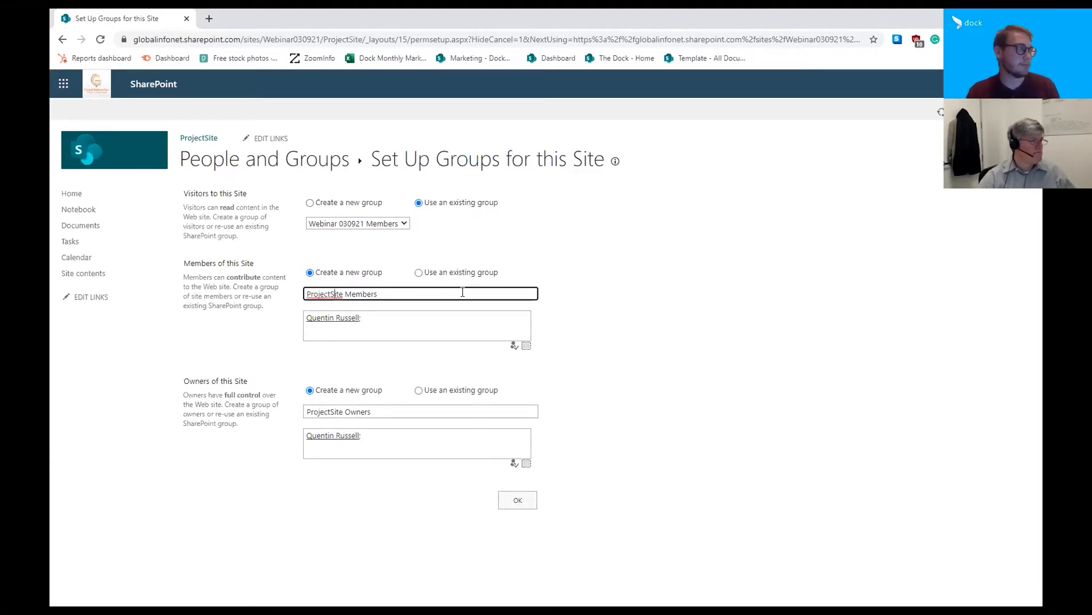
left_click(434, 272)
left_click(430, 391)
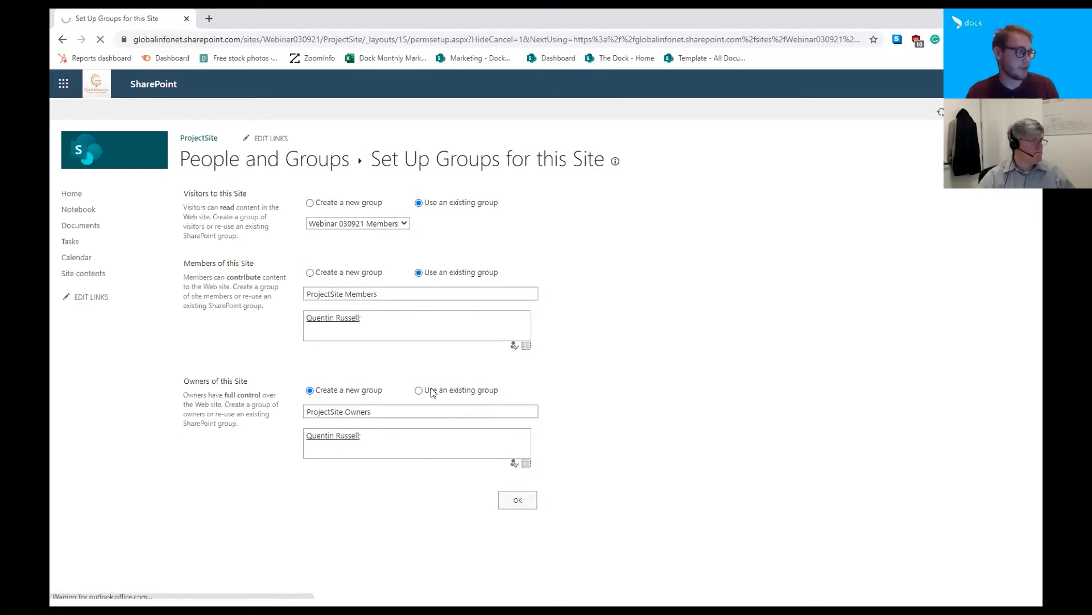
left_click(518, 501)
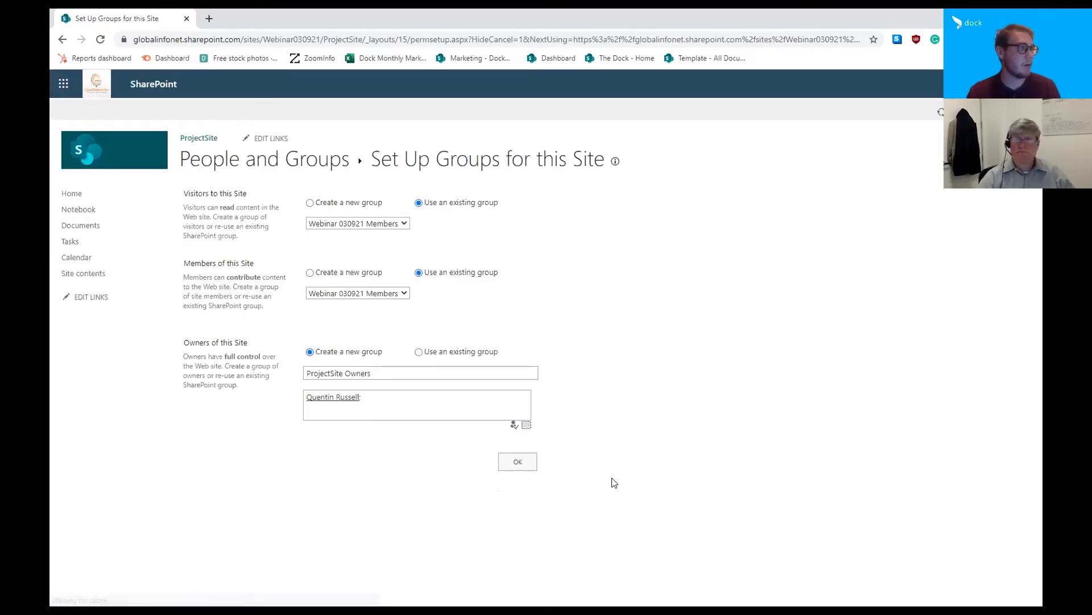
left_click(524, 462)
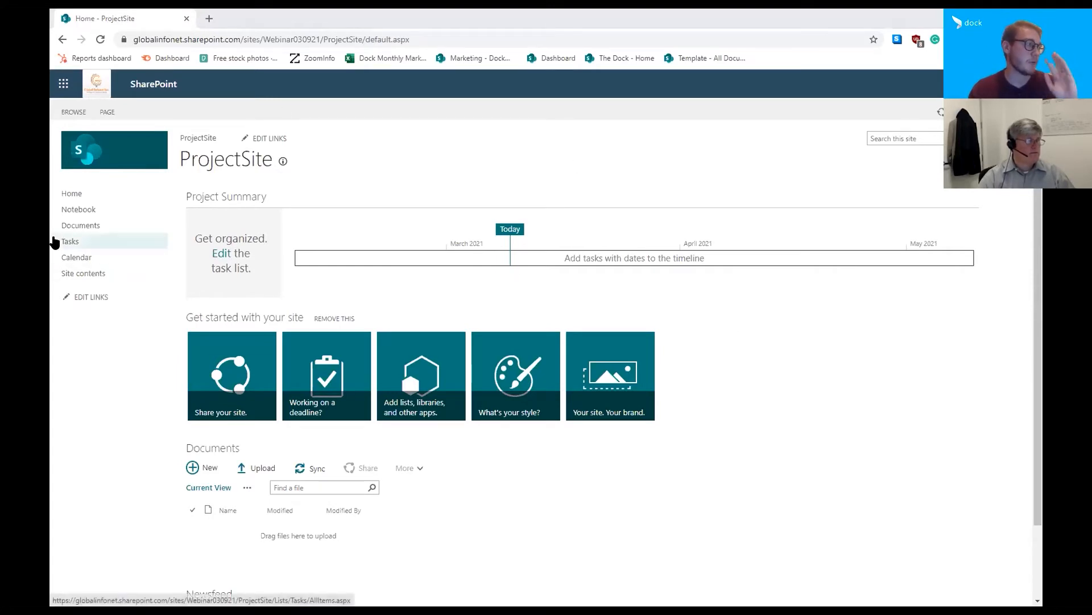
In the subsite's Tasks list, add a task to call a contact by first name, due 3/10/2021.
left_click(53, 239)
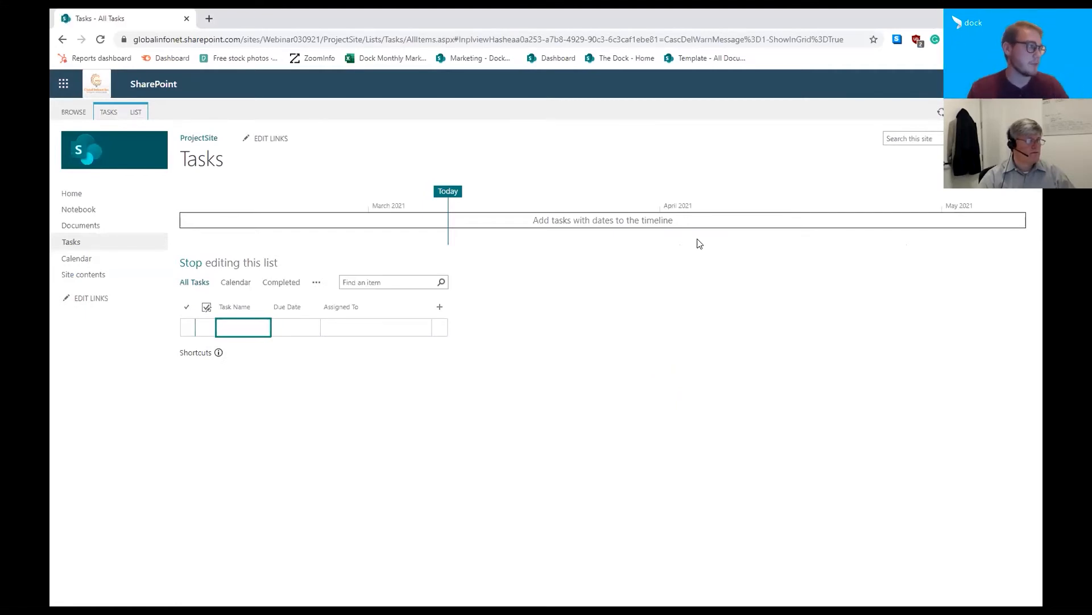
left_click(242, 330)
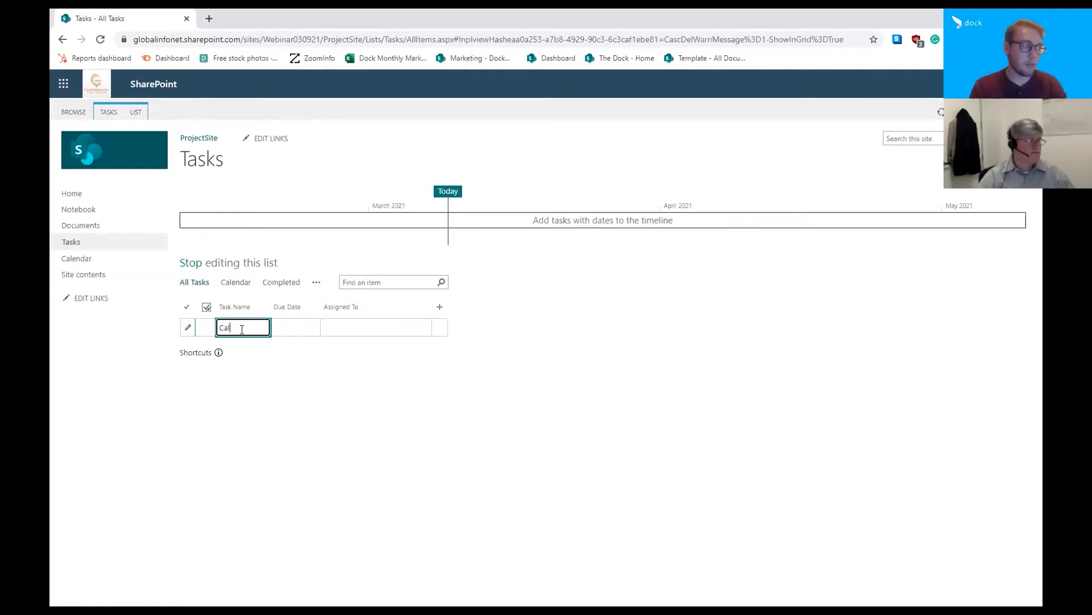
type("Call Brian")
left_click(288, 328)
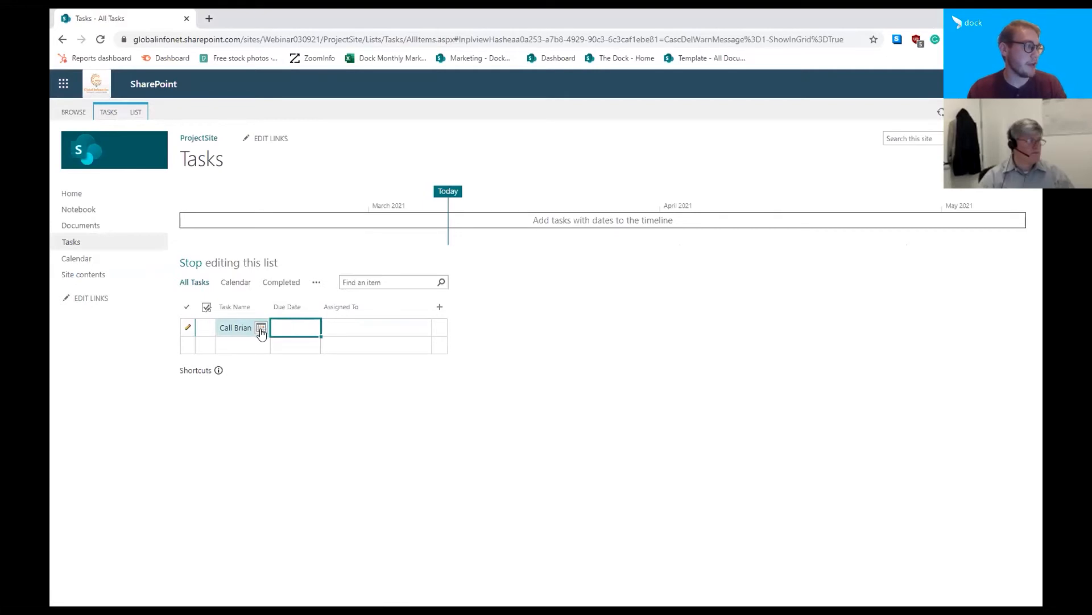
left_click(261, 328)
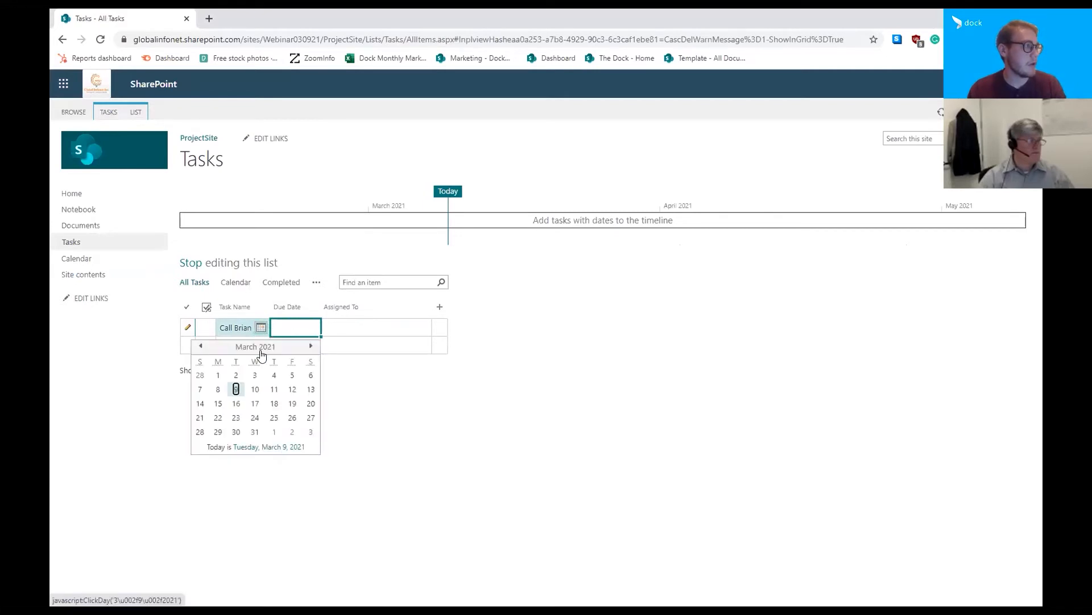
left_click(261, 389)
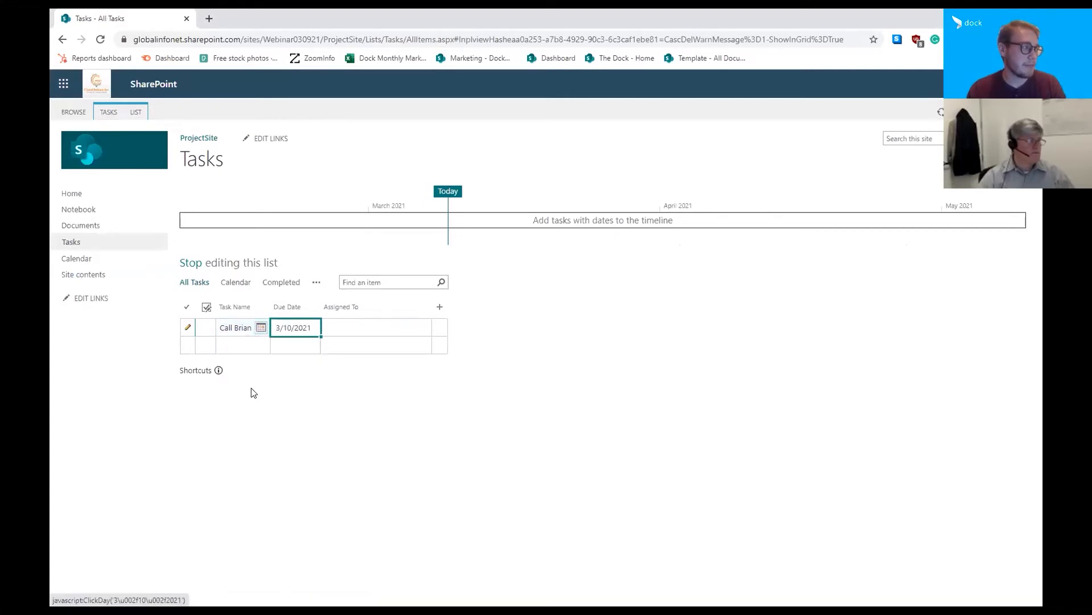
Assign the call task to the site owner, save its row and dismiss the timeline notice.
left_click(402, 332)
type("Quentin")
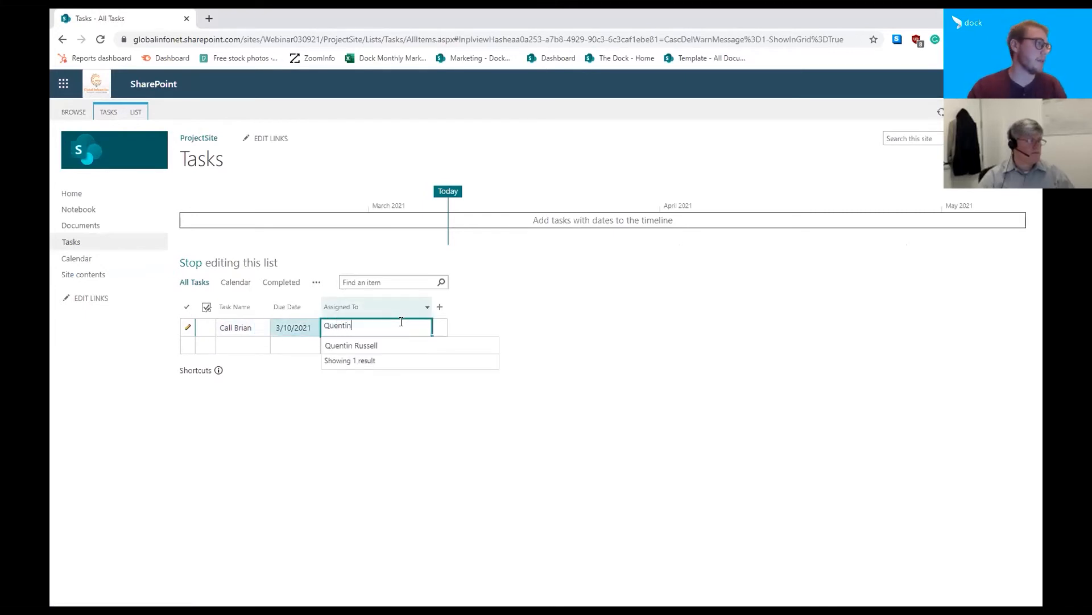
left_click(367, 347)
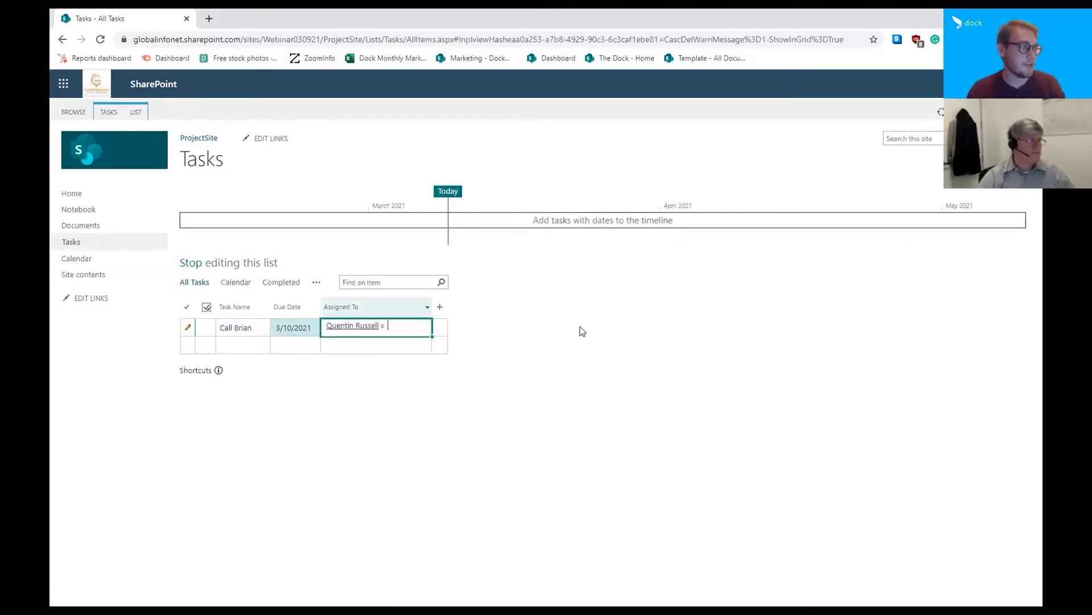
left_click(438, 327)
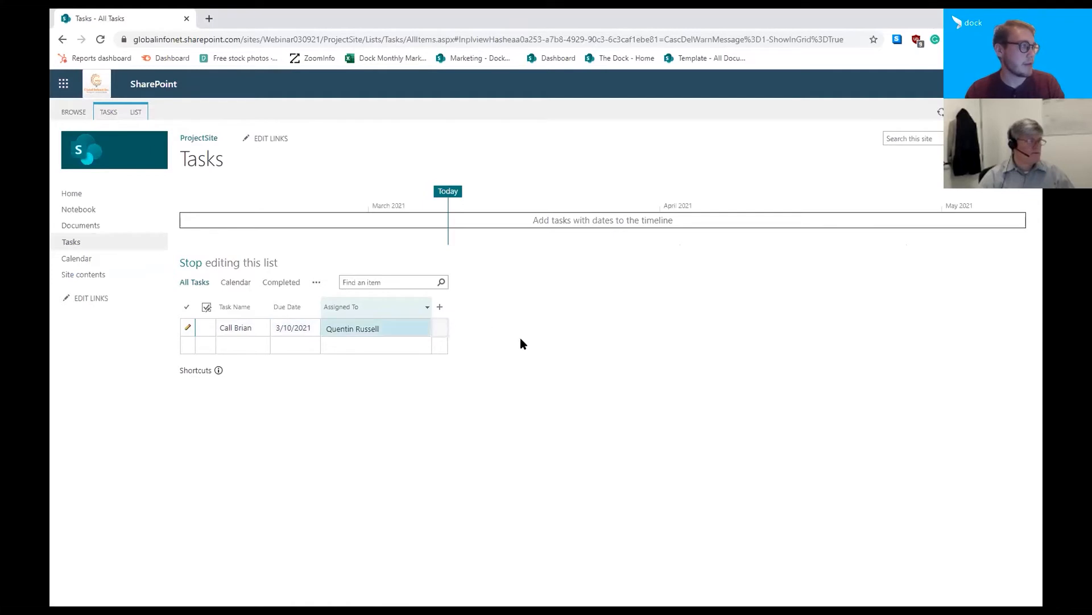
left_click(367, 340)
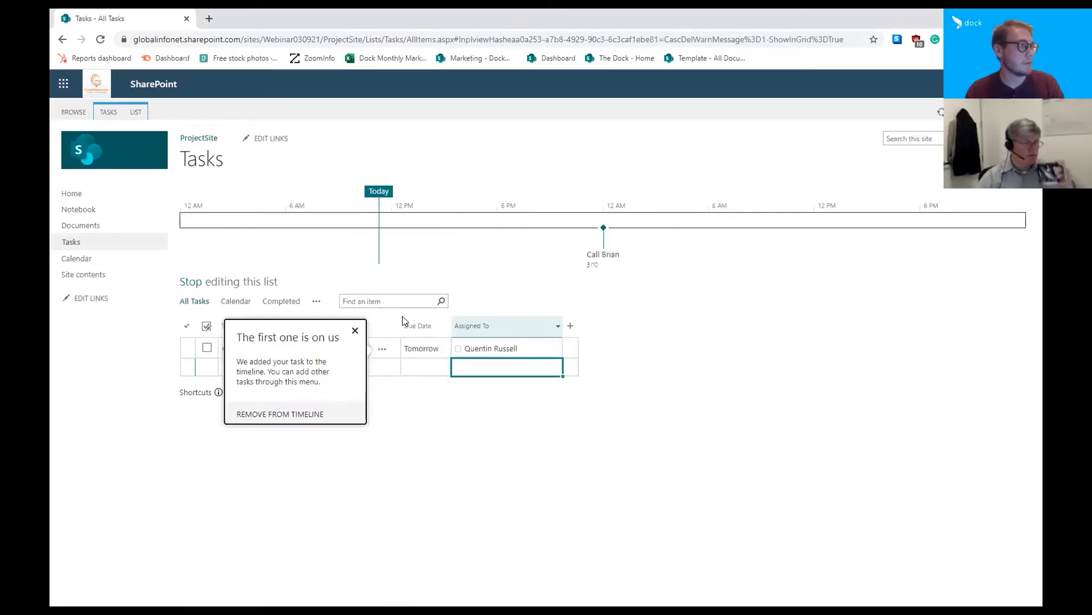
left_click(749, 293)
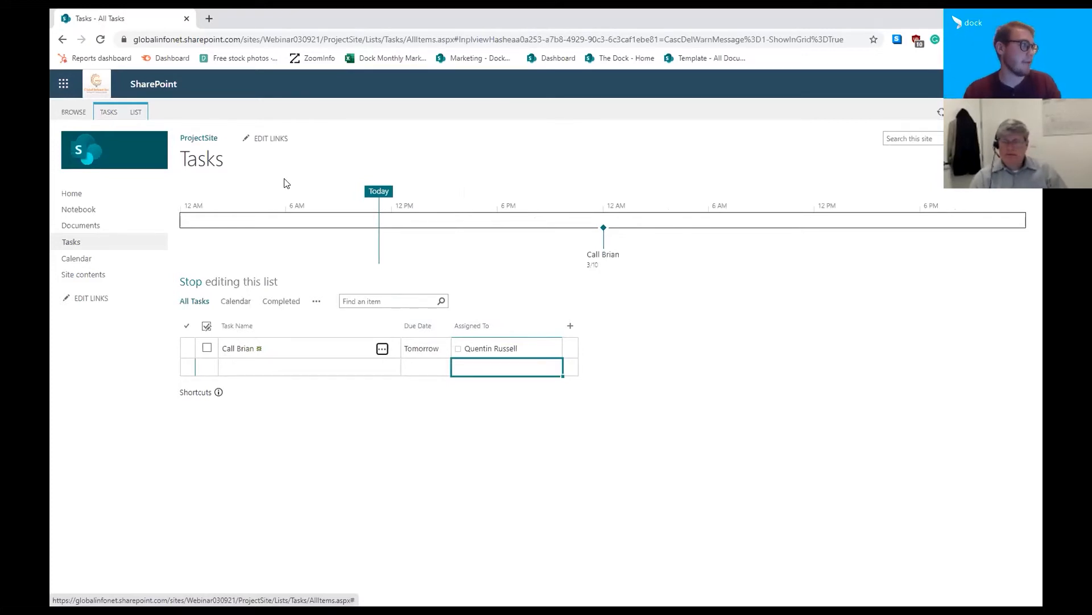
Turn the task timeline's timescale off and back on.
left_click(286, 219)
left_click(160, 116)
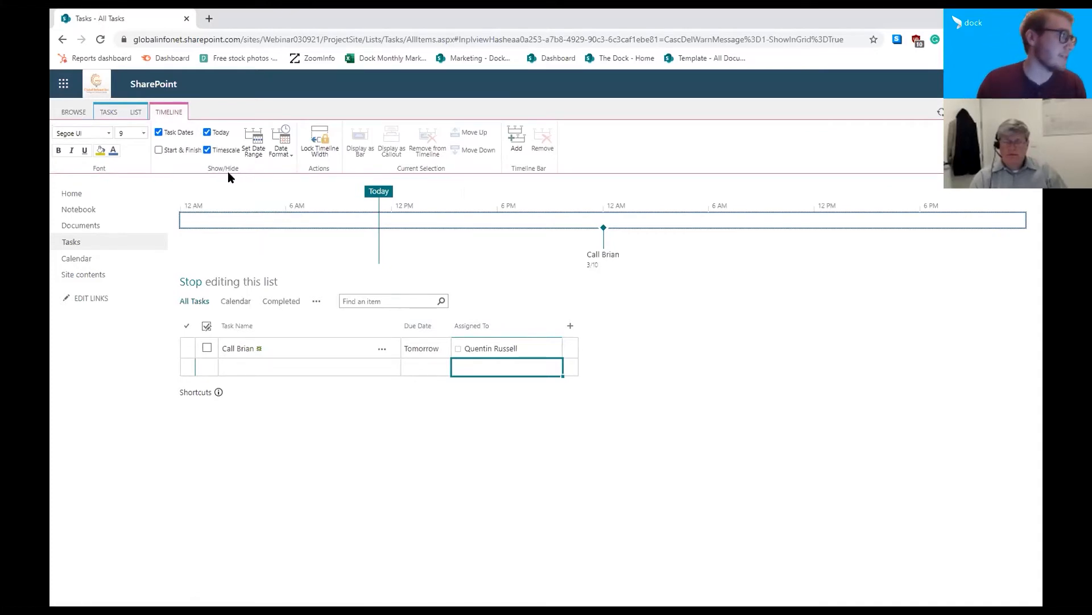
left_click(208, 150)
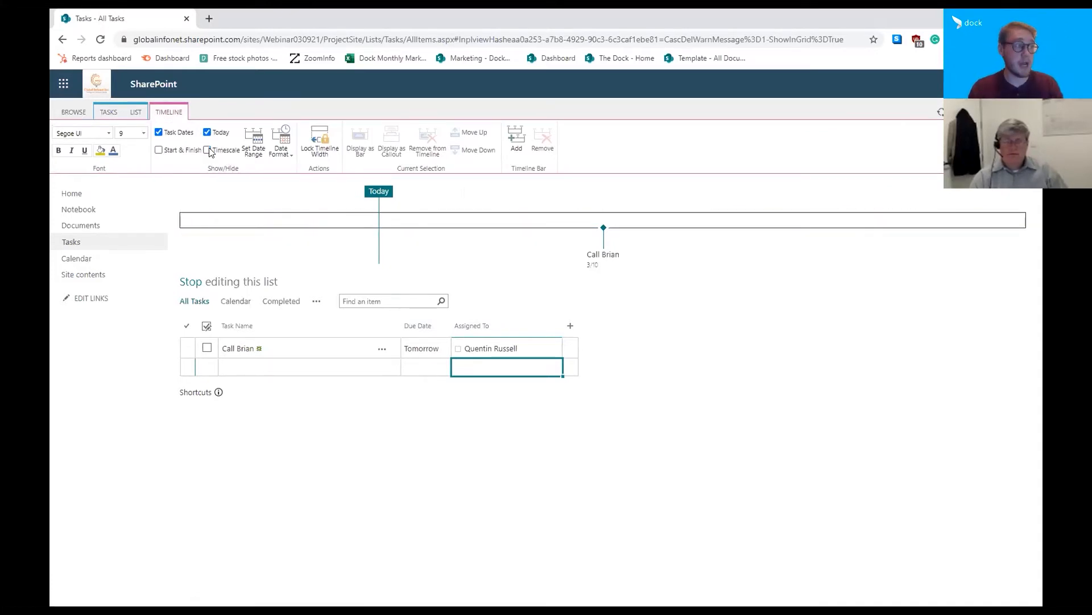
left_click(208, 151)
Set the task timeline to a custom date range from 3/1/2021 to 3/31/2021.
left_click(254, 141)
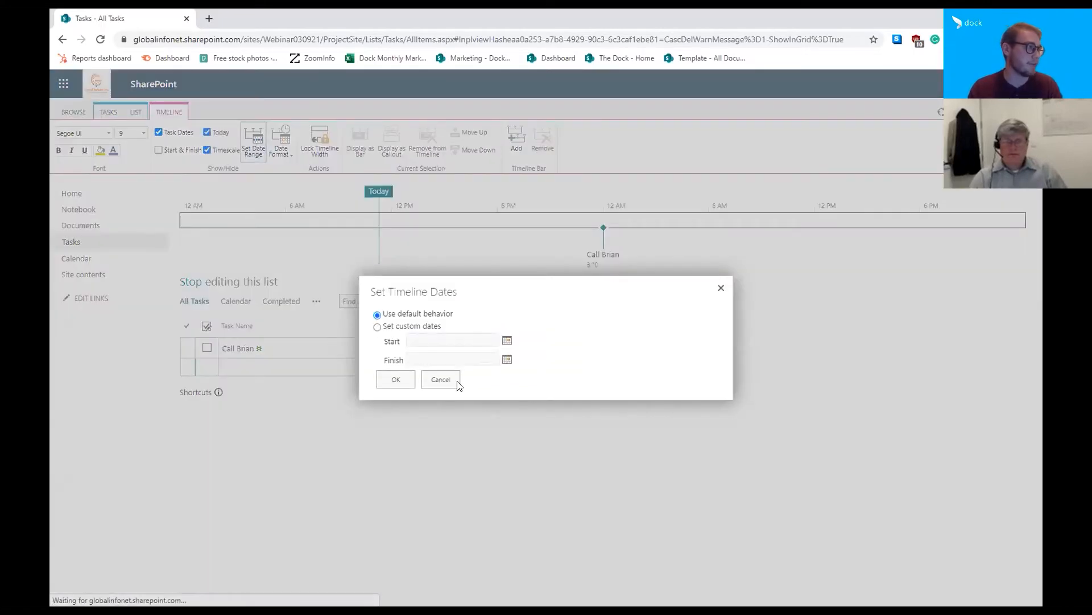
left_click(377, 327)
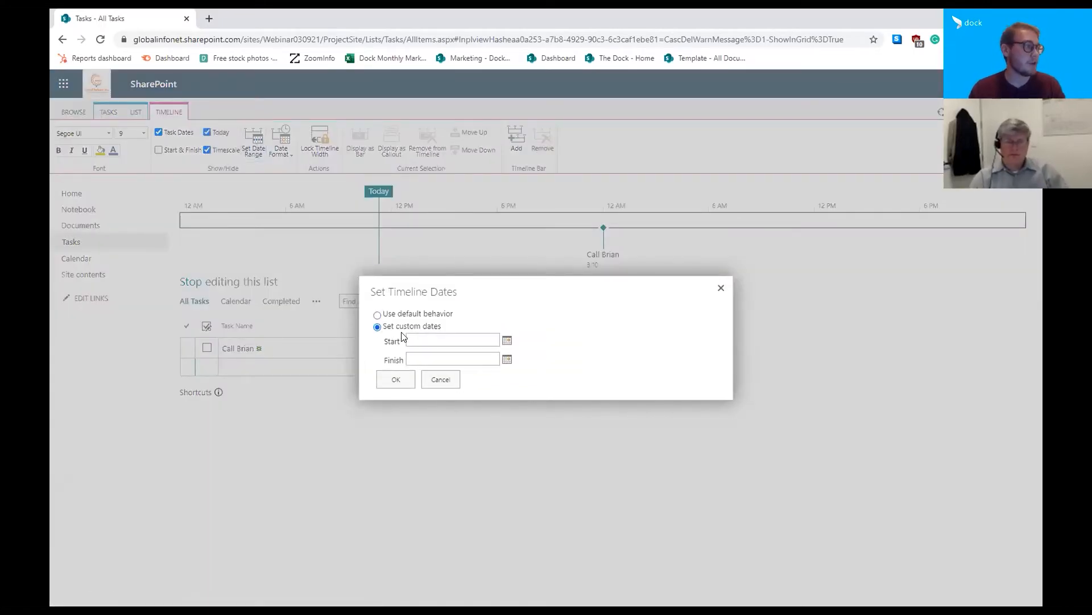
left_click(442, 336)
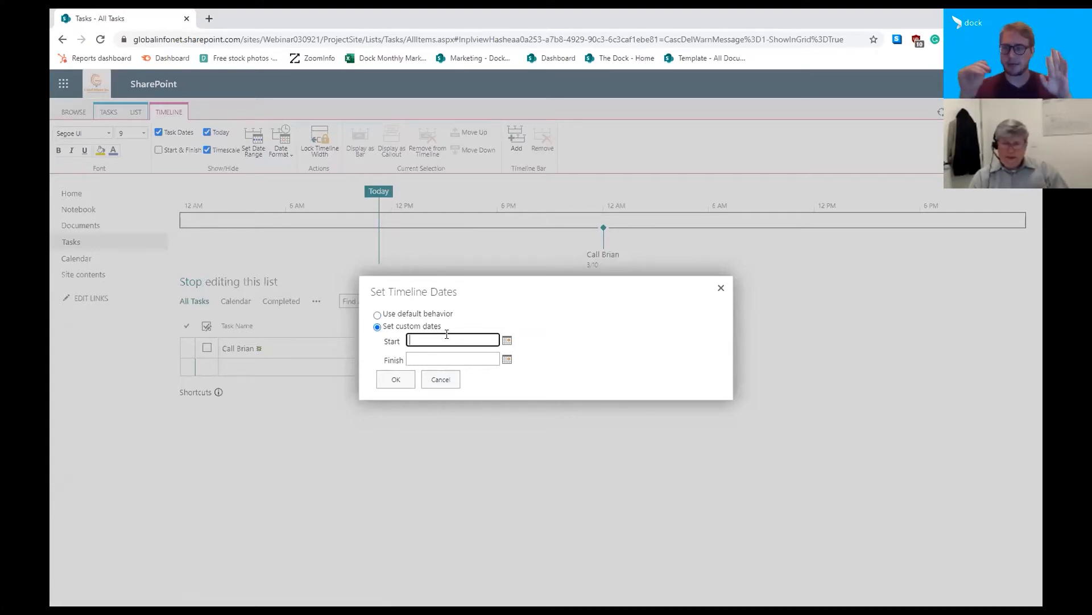
left_click(507, 341)
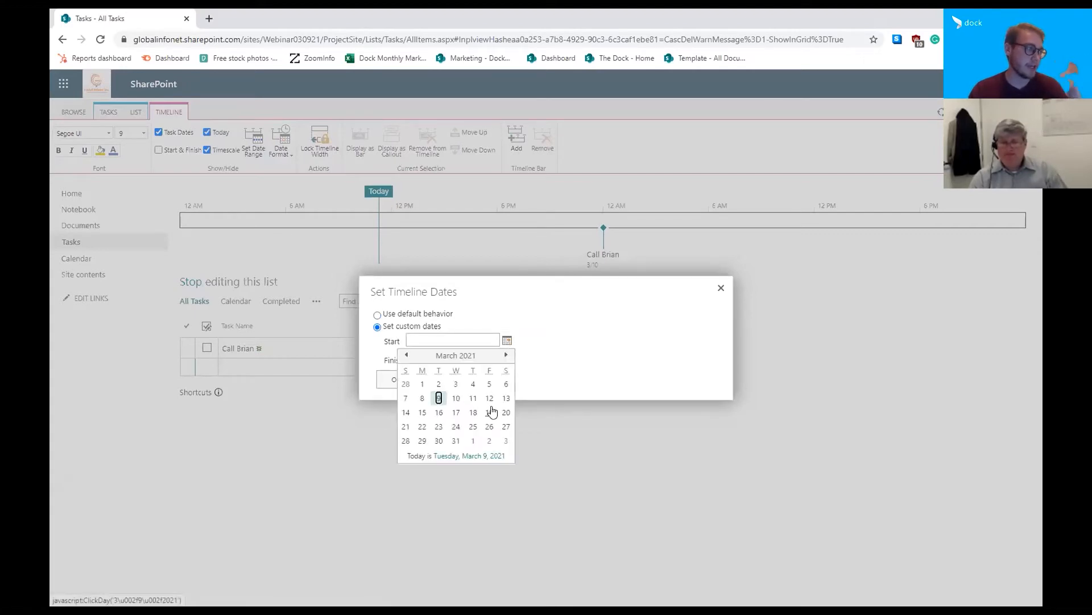
left_click(421, 385)
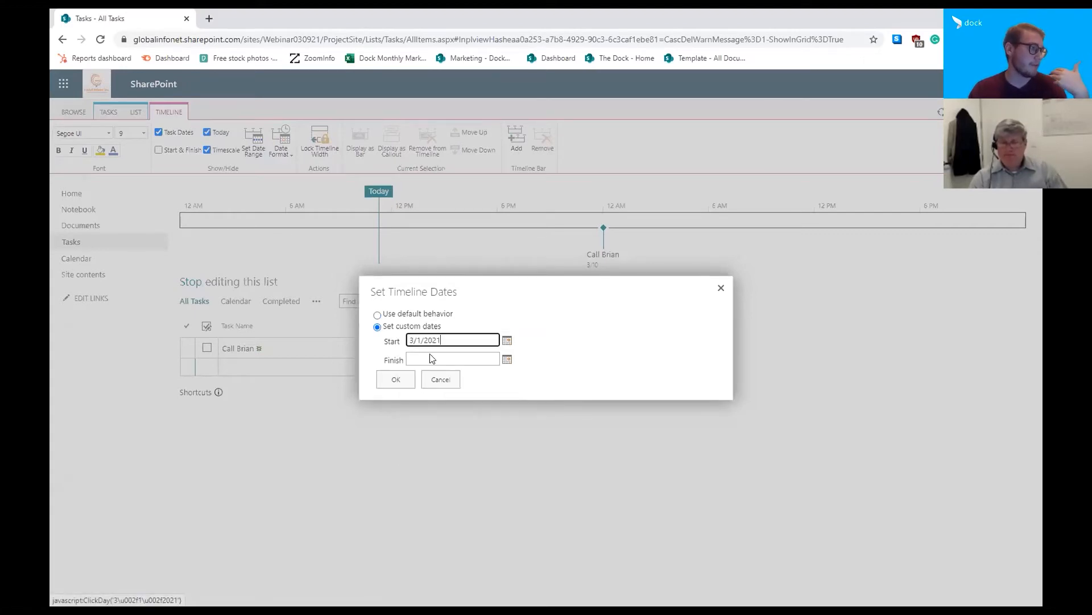
left_click(507, 360)
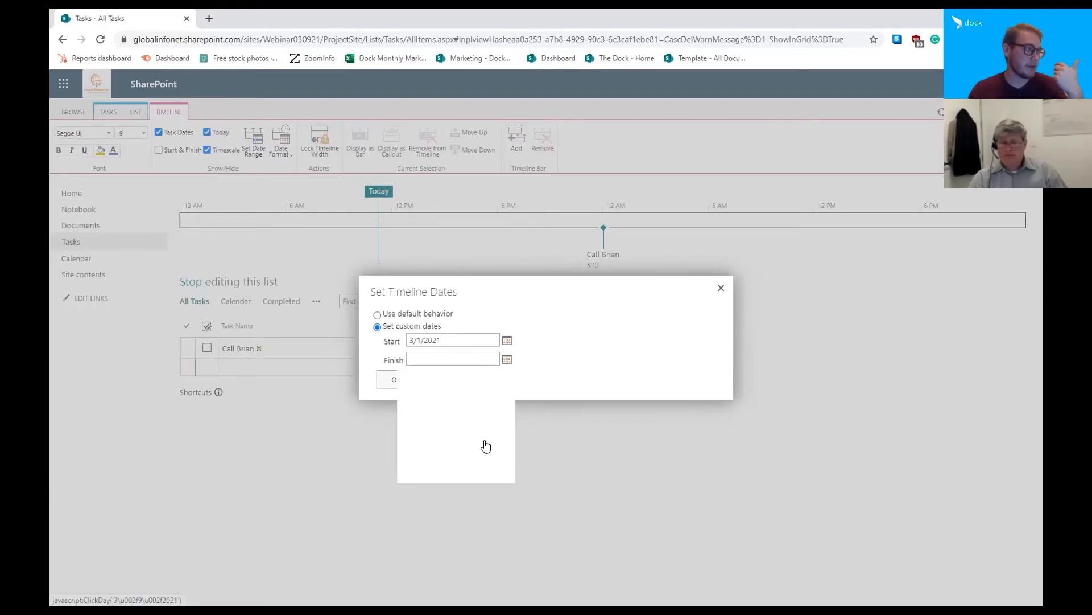
left_click(459, 461)
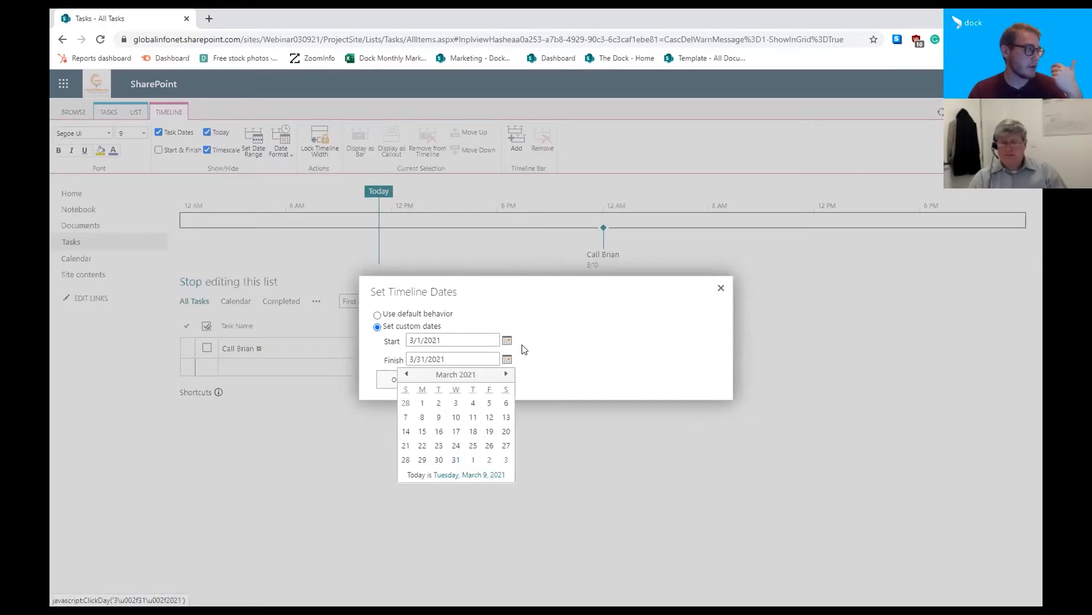
left_click(385, 381)
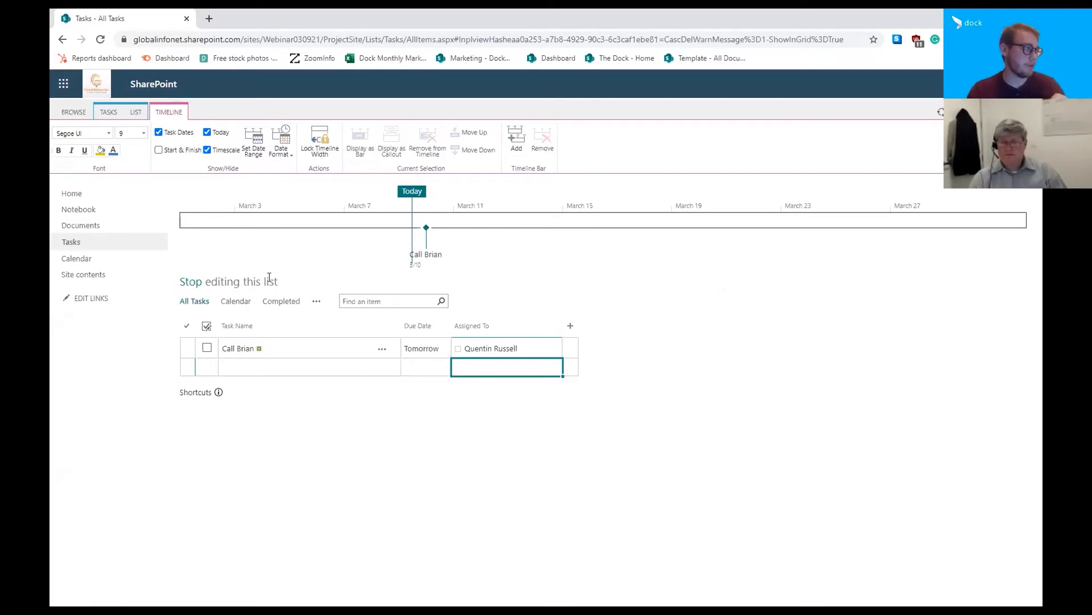
Add a second task named "Complete Phase 2" with the due date 3/24/2021.
left_click(242, 368)
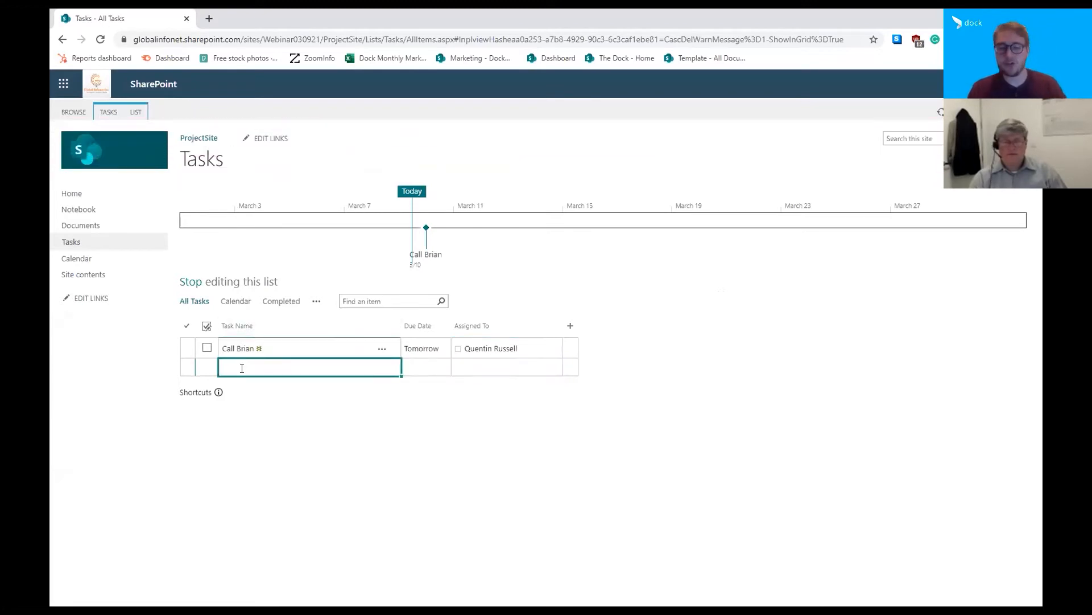
type("Comple")
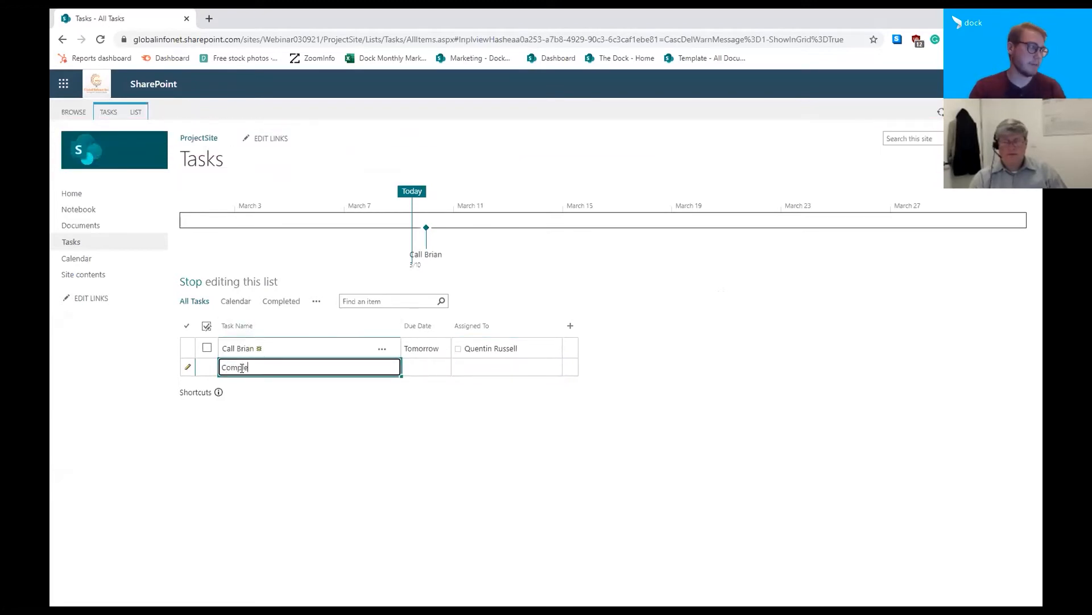
type("te Phase 2")
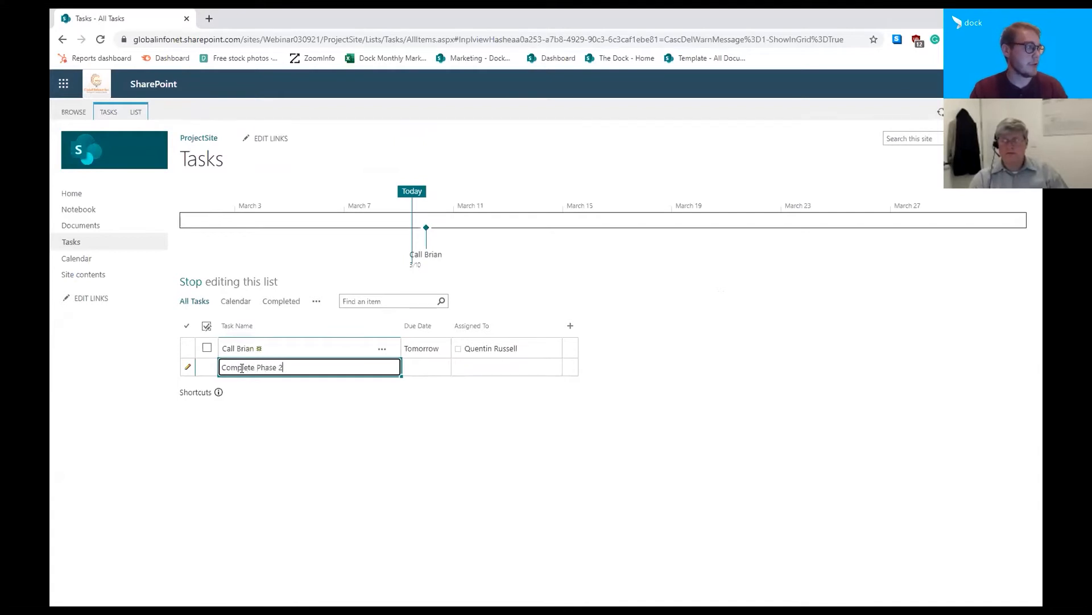
key("Tab")
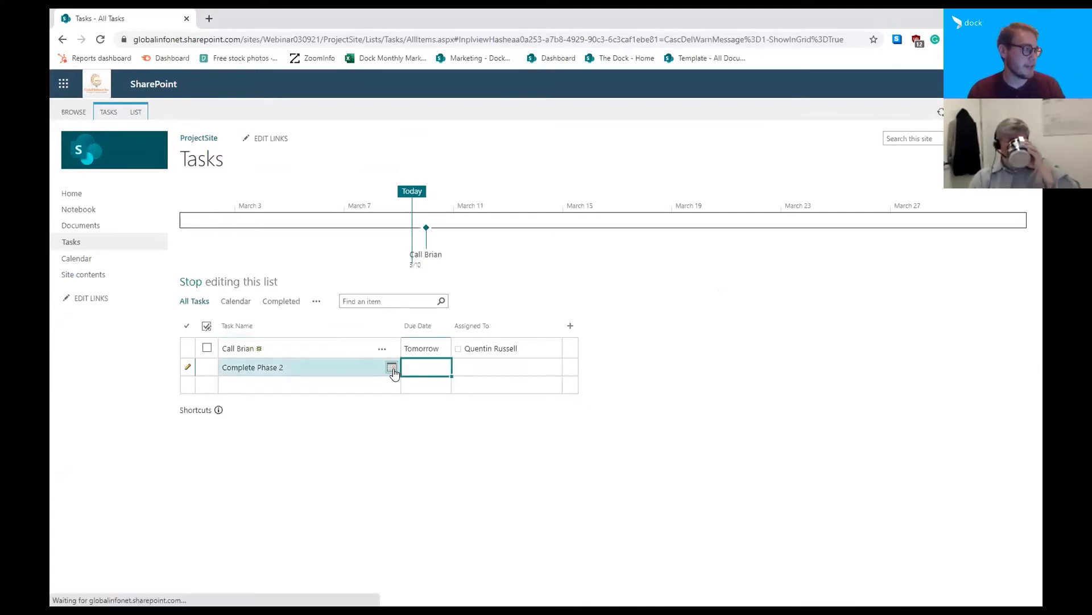
left_click(392, 367)
left_click(386, 462)
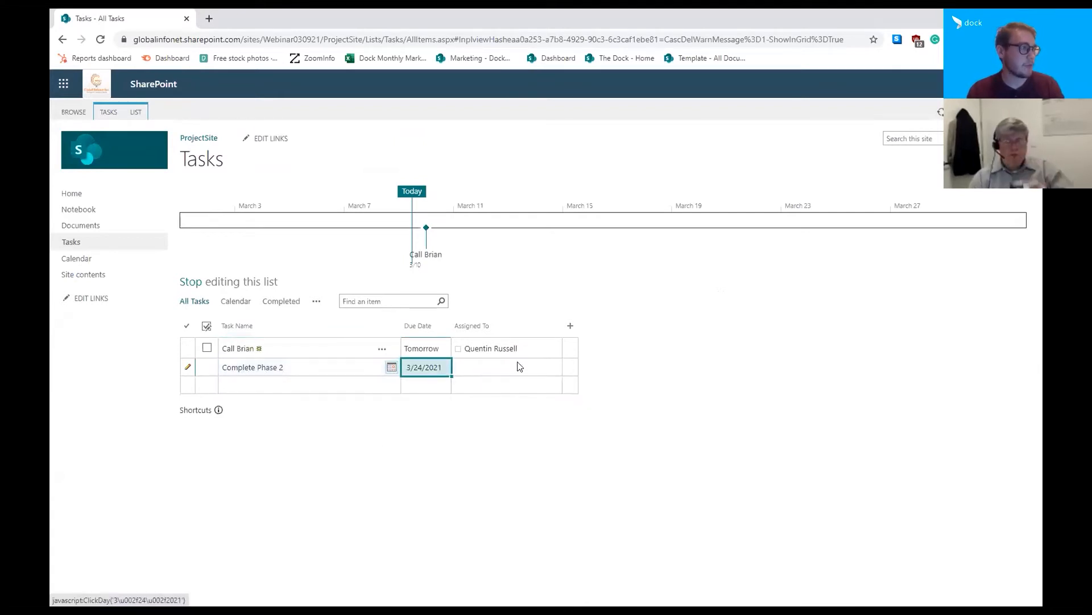
Assign the "Complete Phase 2" task to the site owner and save its row.
left_click(518, 366)
type("Qu")
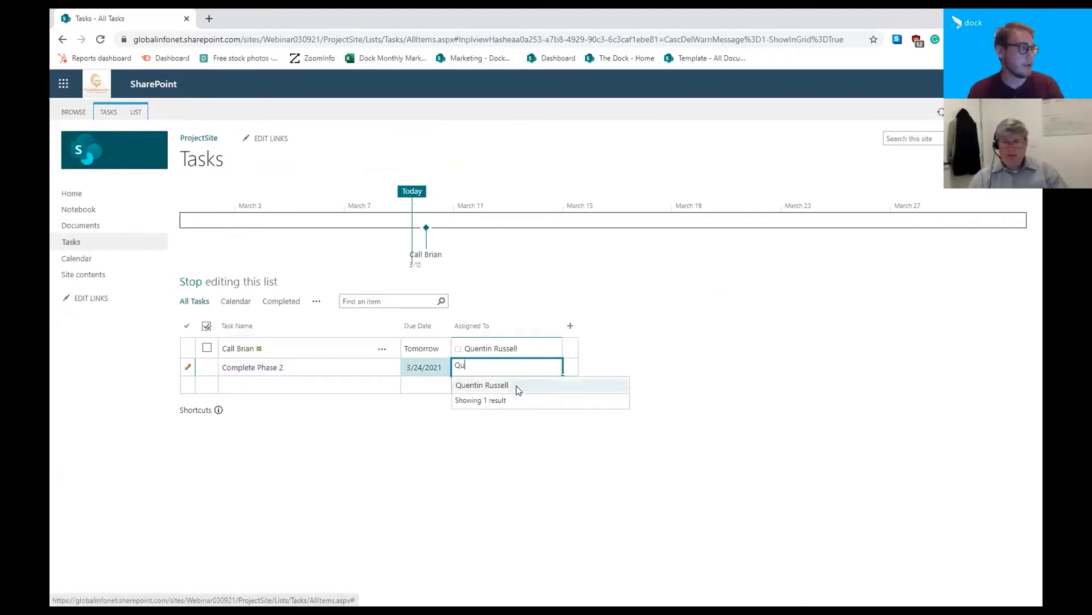
key("Return")
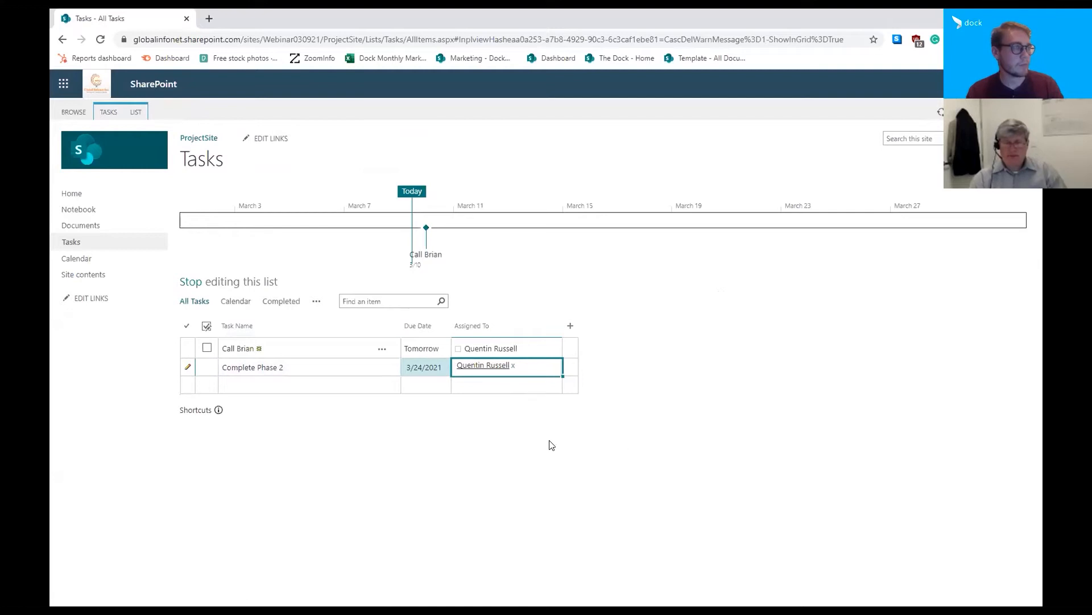
left_click(463, 388)
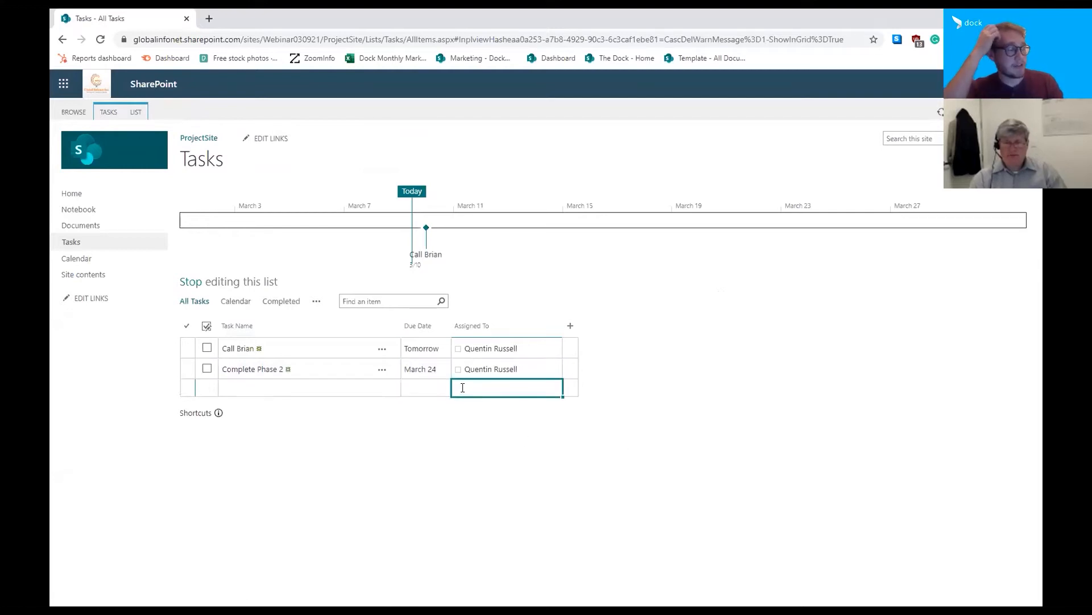
Check the project summary on the site's home page and add the "Complete Phase 2" task to the timeline.
left_click(74, 194)
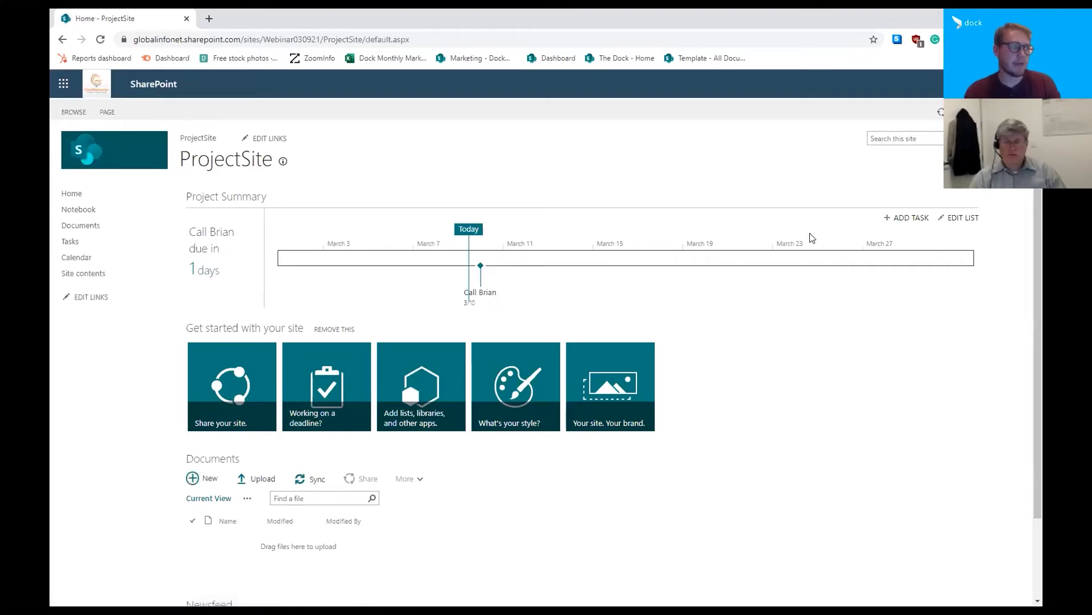
left_click(113, 241)
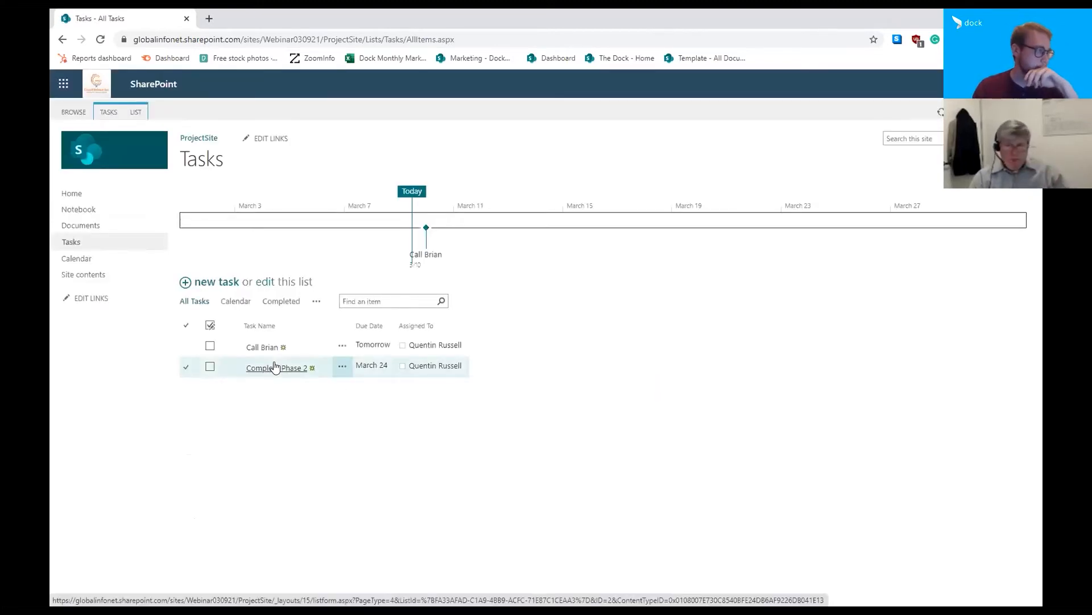
left_click(342, 366)
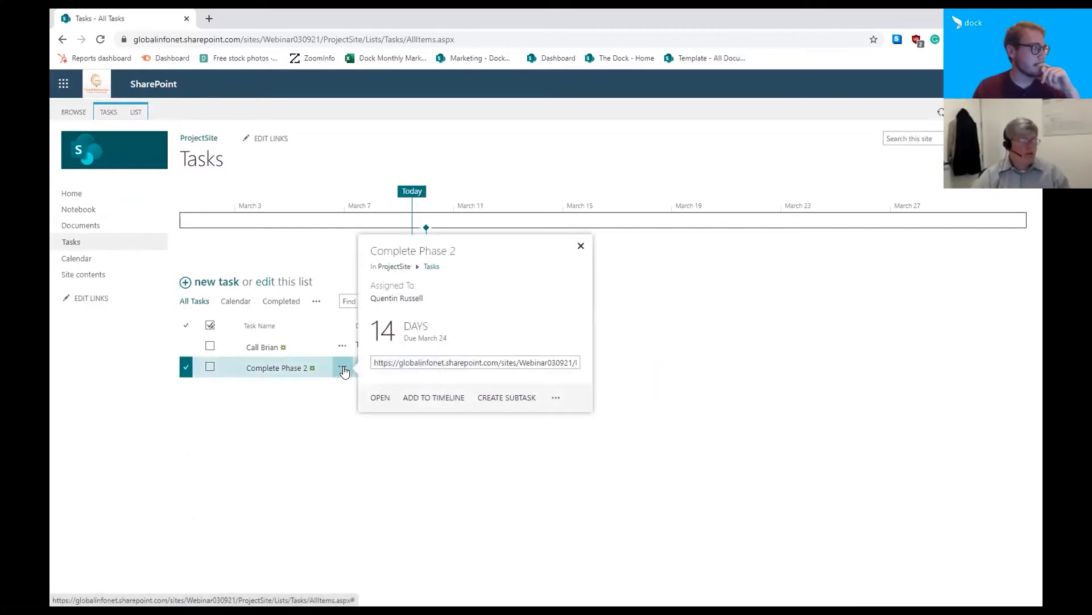
left_click(435, 397)
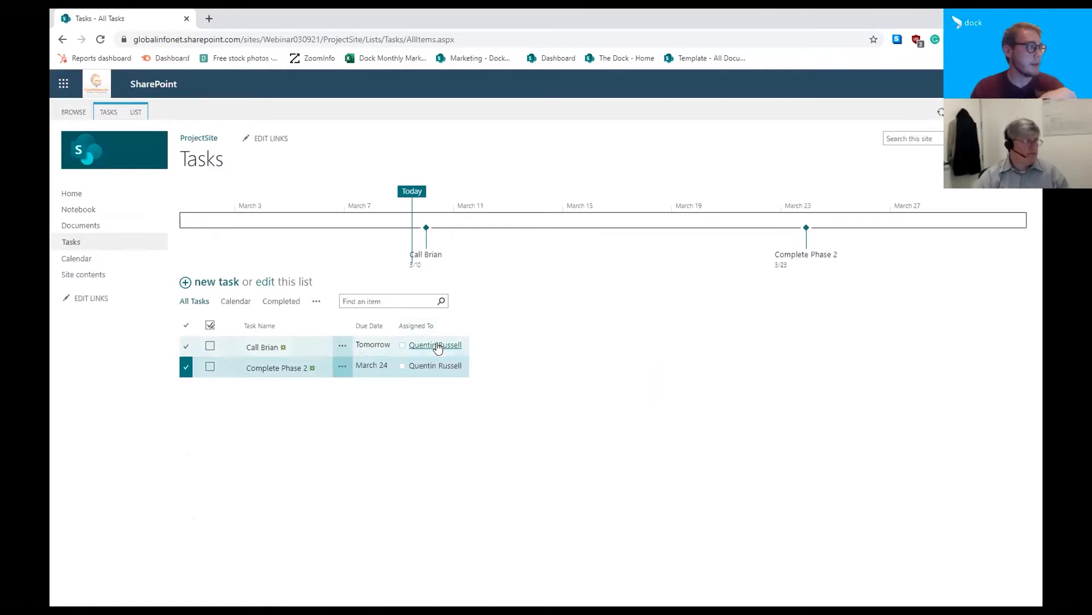
Create a subtask named "Build Proposal" under the "Complete Phase 2" task.
left_click(341, 370)
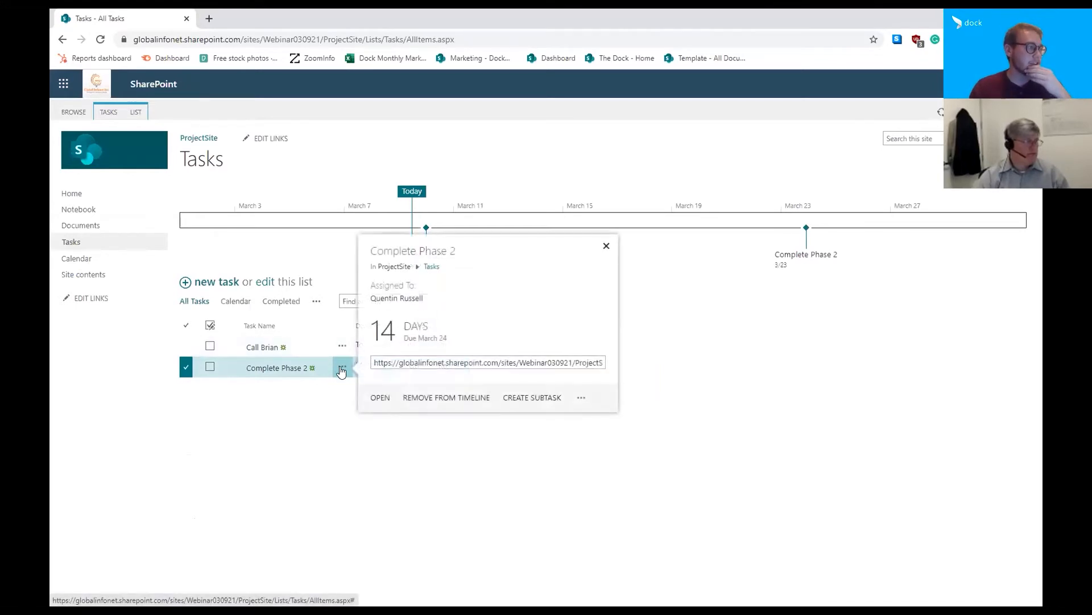
left_click(524, 400)
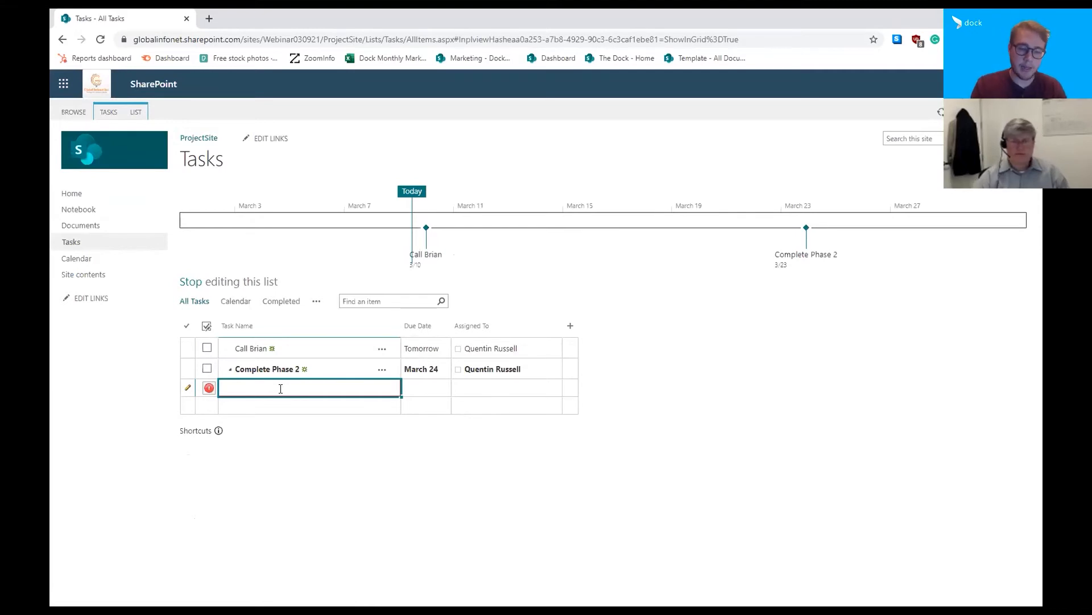
type("Bui")
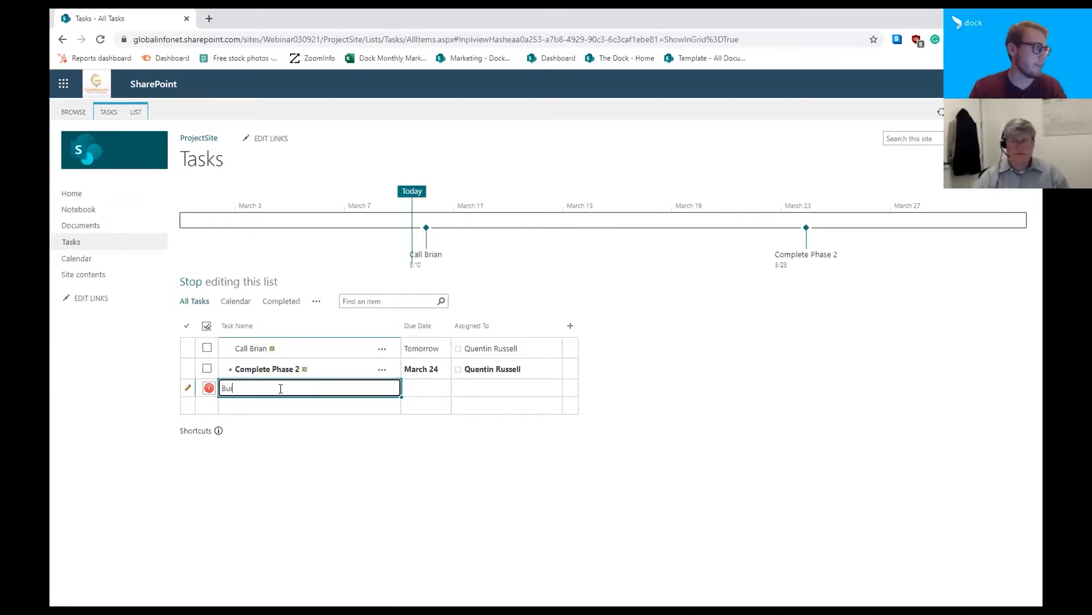
type("ld Proposa")
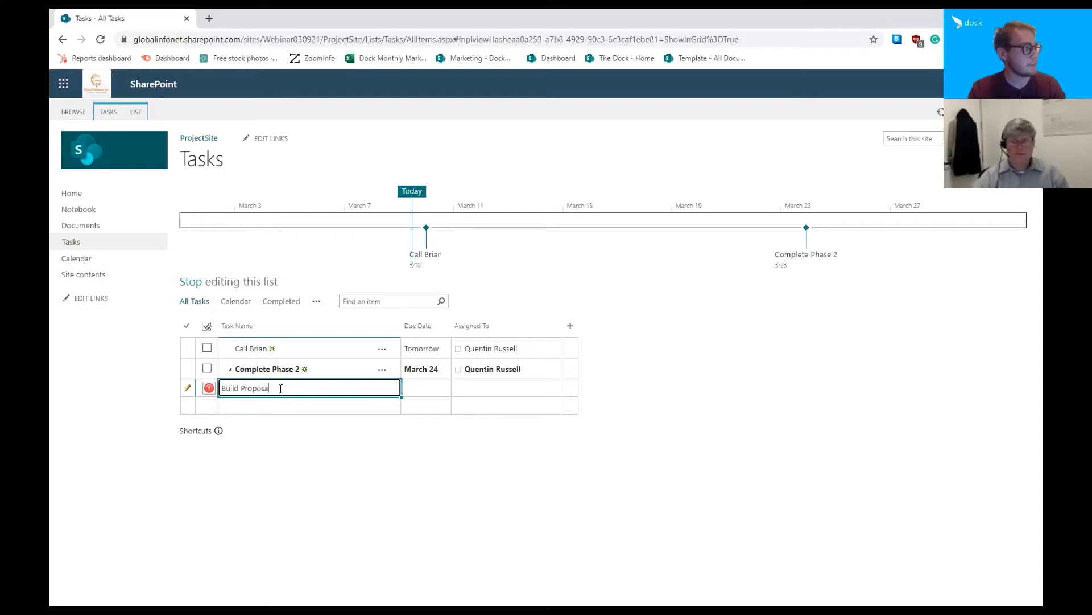
type("l")
Set the due date of the "Build Proposal" subtask to 3/16/2021.
left_click(412, 387)
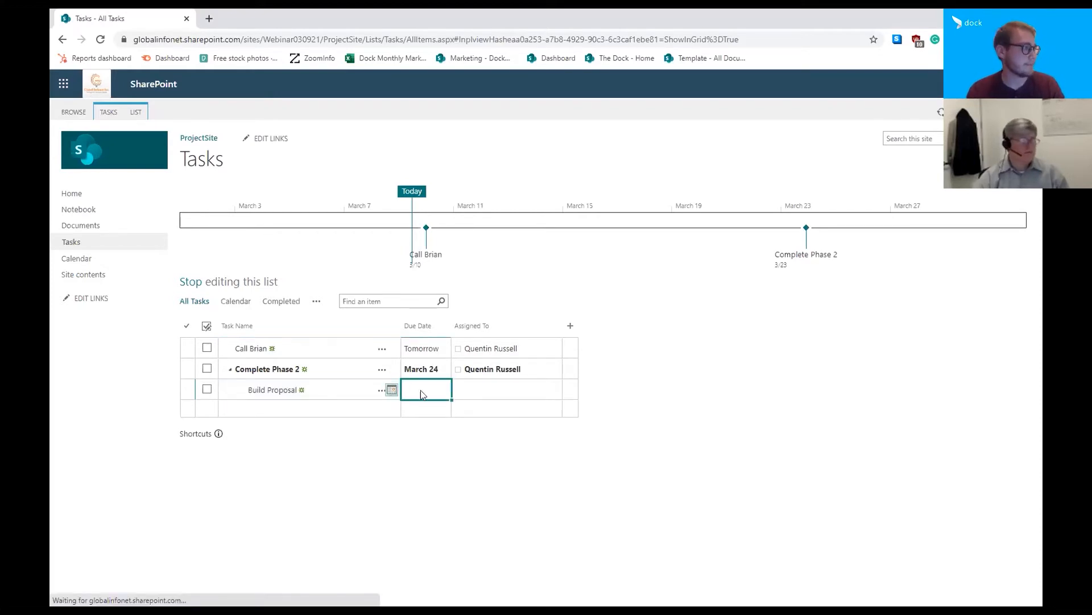
left_click(391, 389)
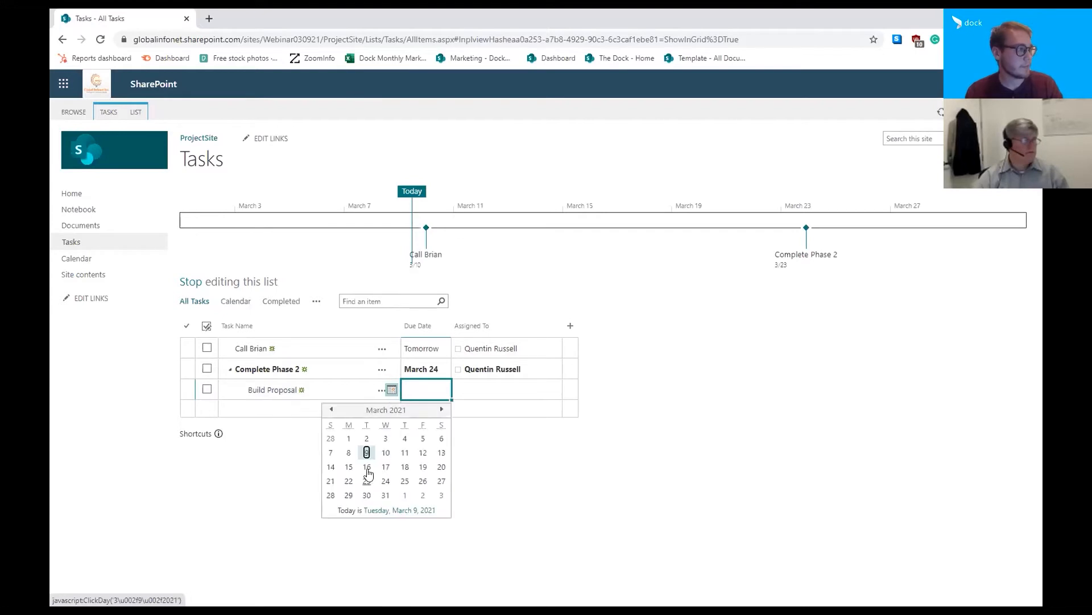
left_click(366, 467)
Assign the "Build Proposal" subtask to the site owner and add it to the timeline.
left_click(470, 386)
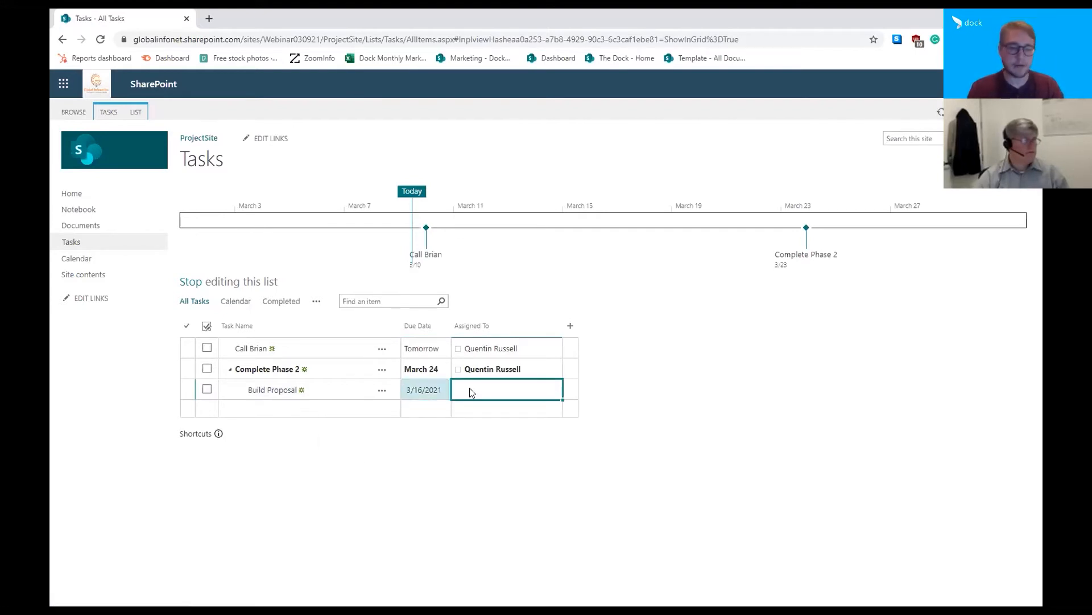
type("quen")
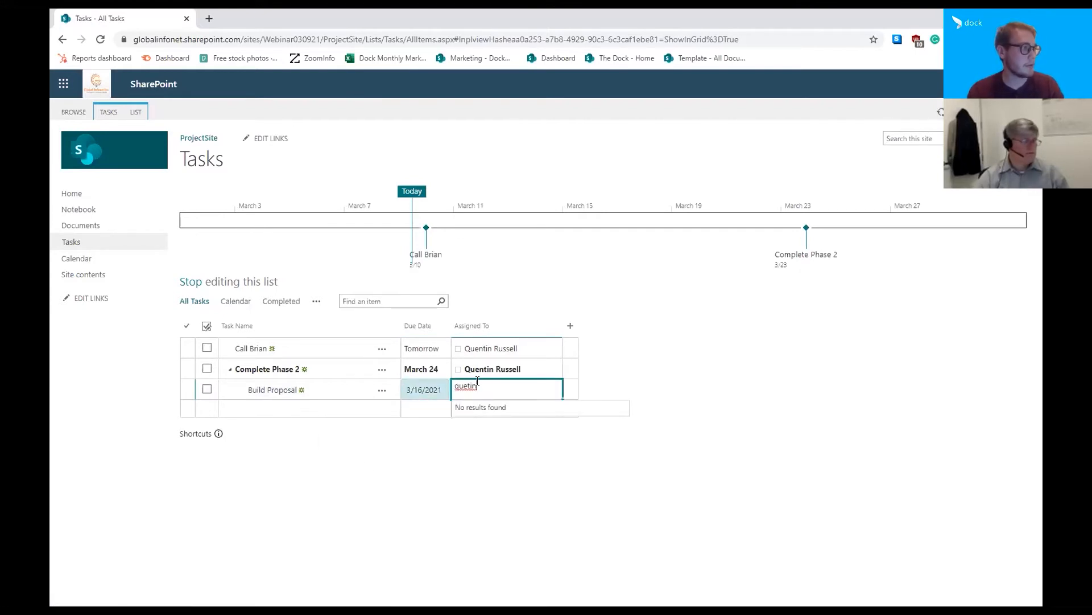
key("BackSpace")
key("BackSpace")
key("BackSpace")
key("BackSpace")
key("BackSpace")
key("BackSpace")
type("Quen")
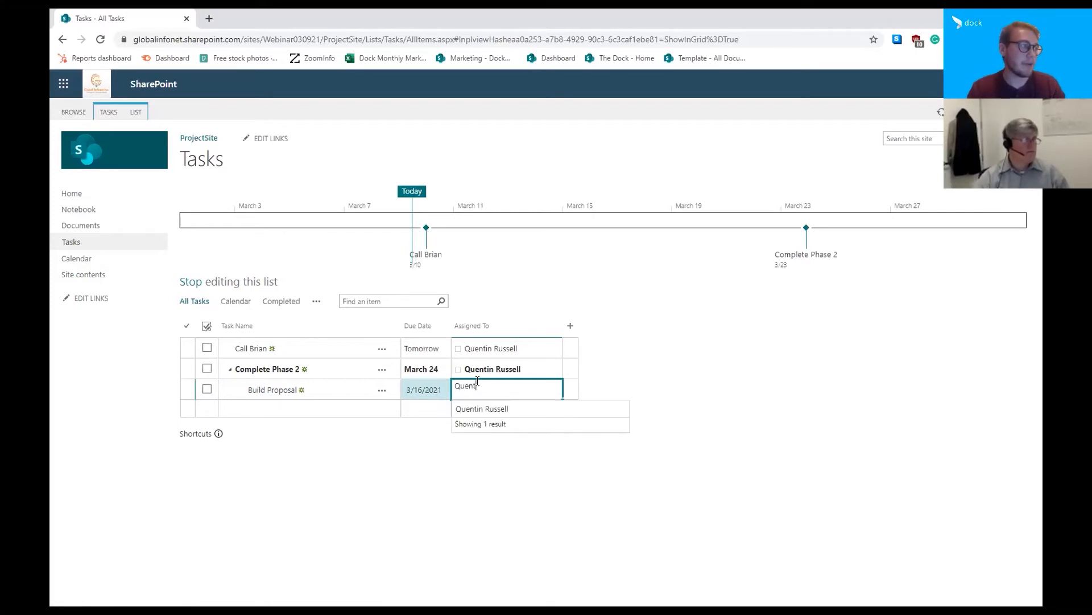
type("t")
left_click(483, 409)
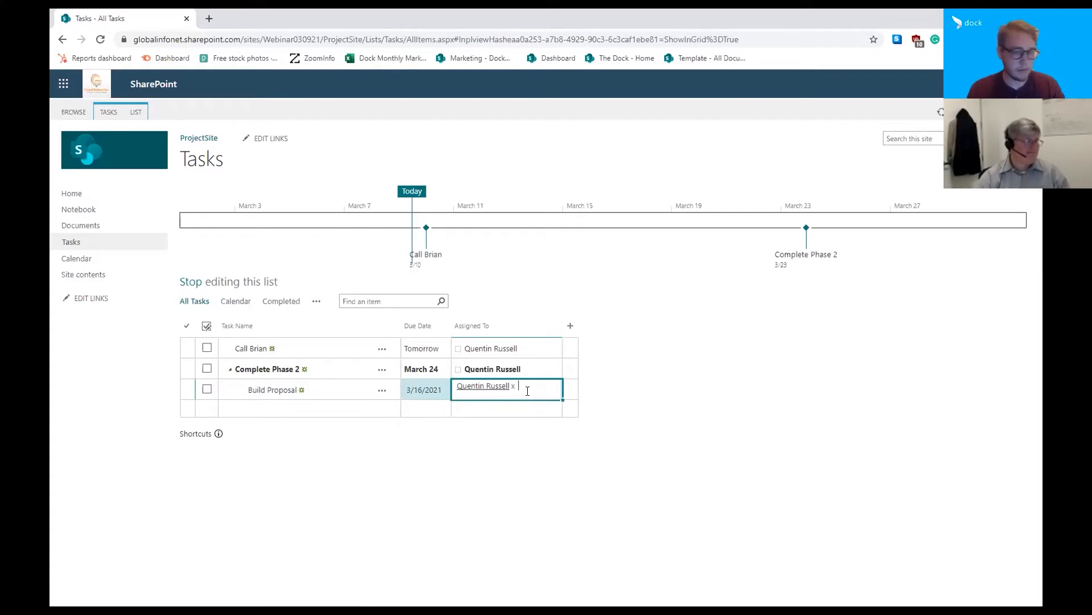
key("Return")
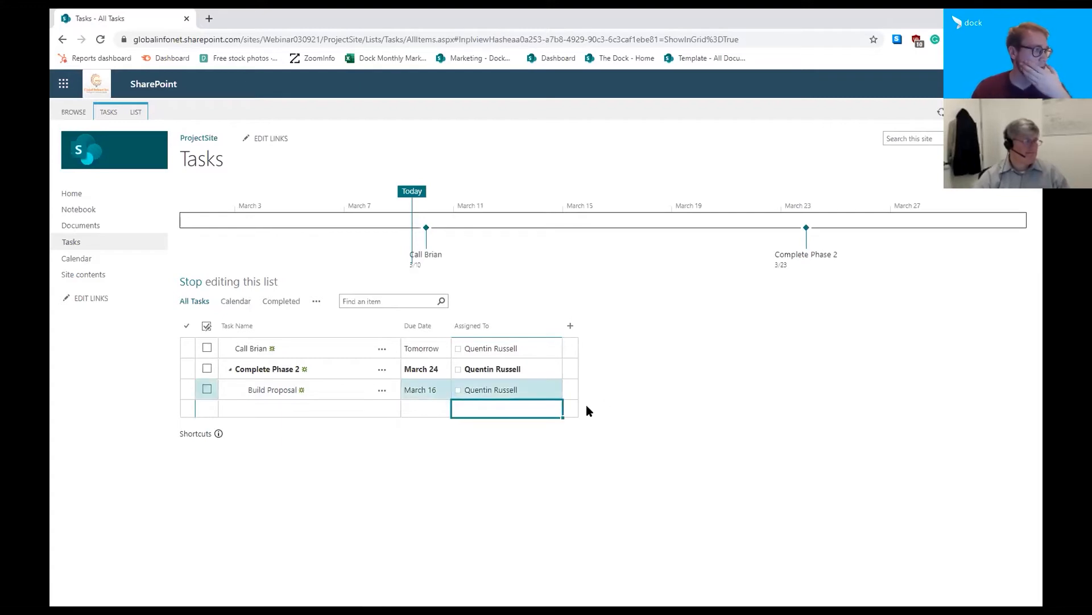
left_click(382, 389)
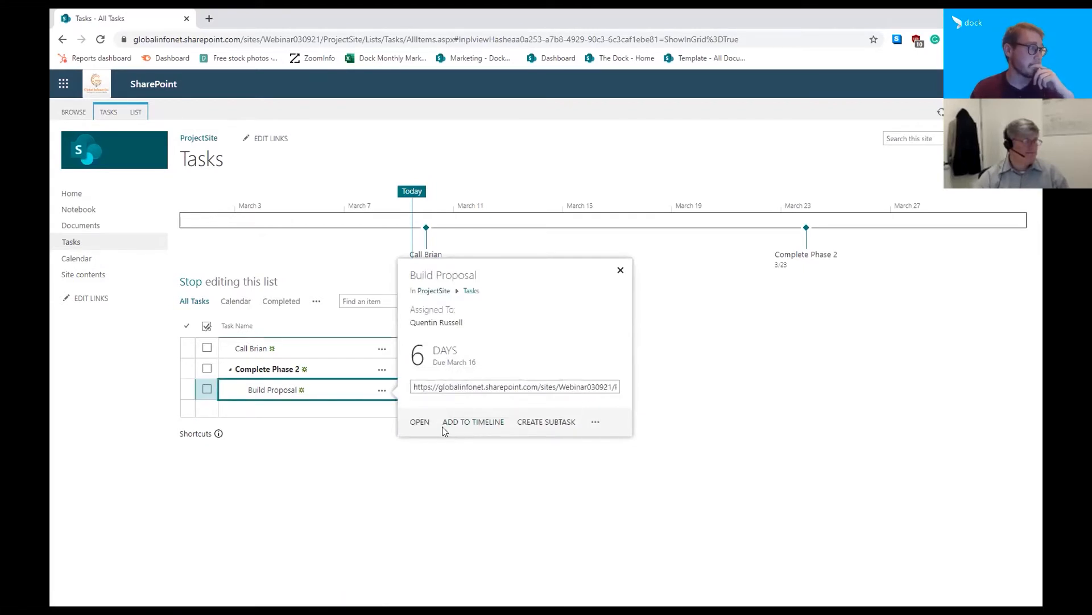
left_click(472, 422)
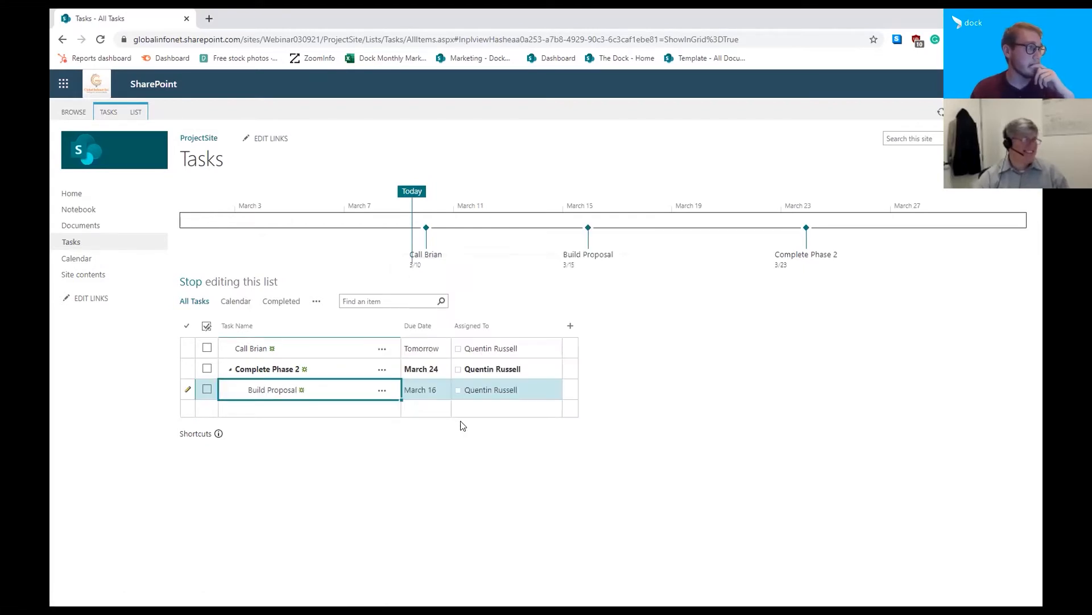
Mark the call task as complete and remove it from the timeline.
left_click(207, 348)
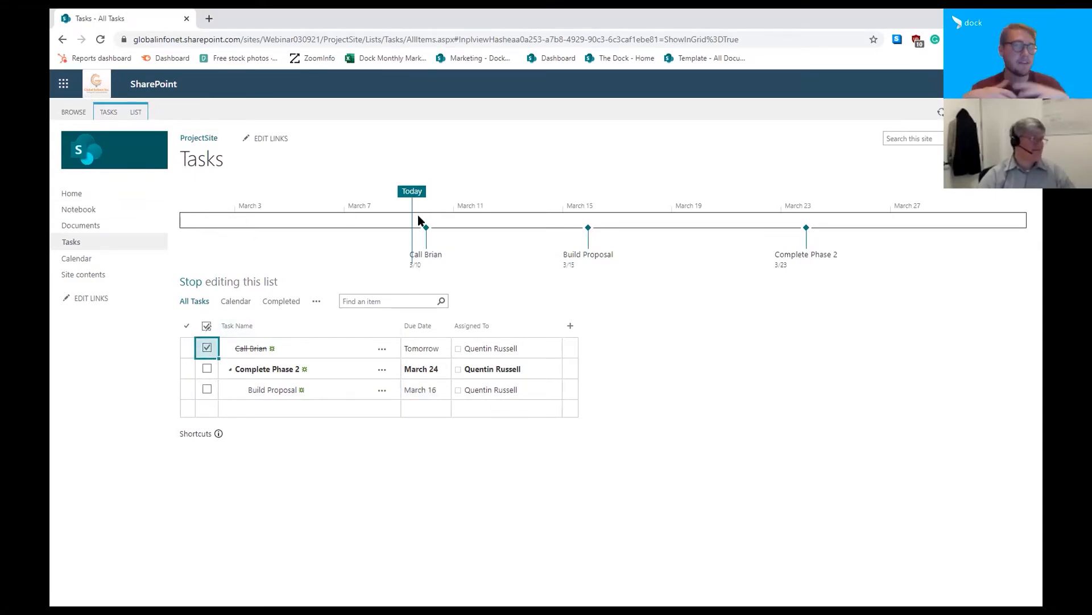
left_click(382, 348)
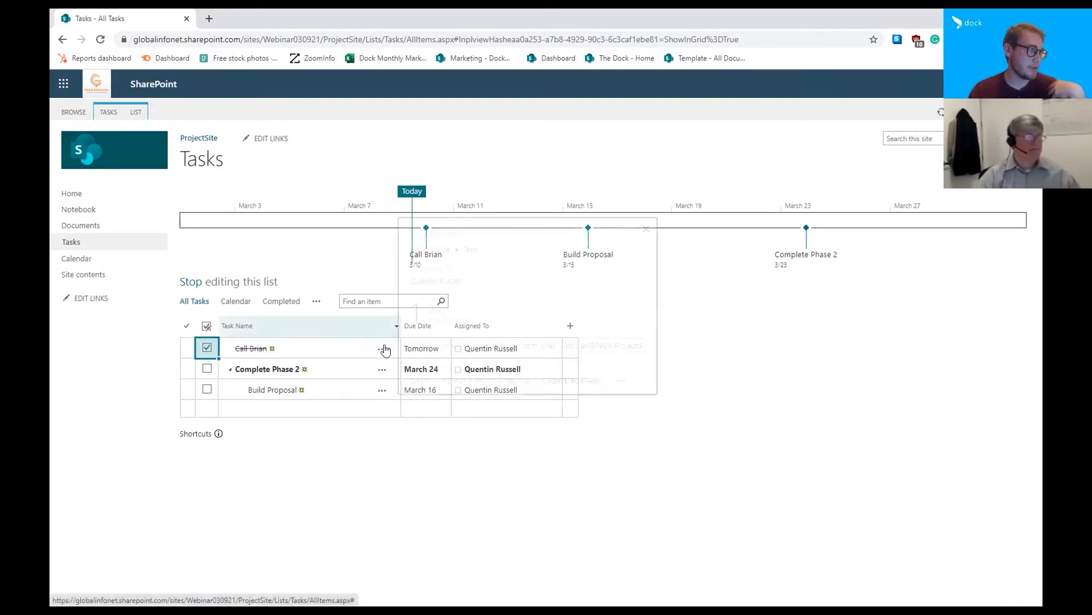
left_click(486, 381)
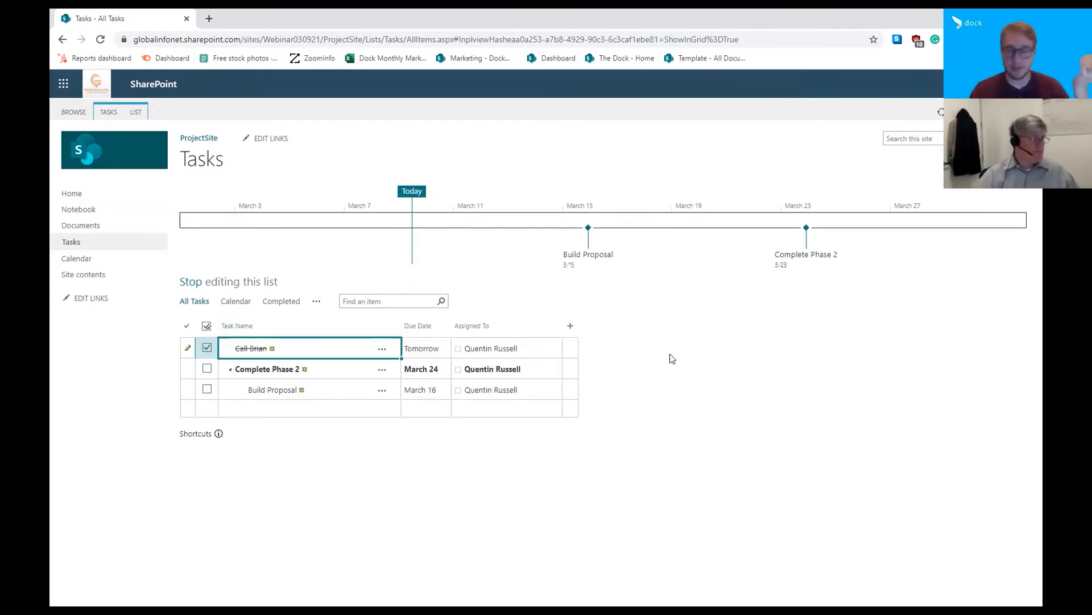
Review who ProjectSite is shared with, starting from the site's home page, and close the sharing dialog.
left_click(67, 194)
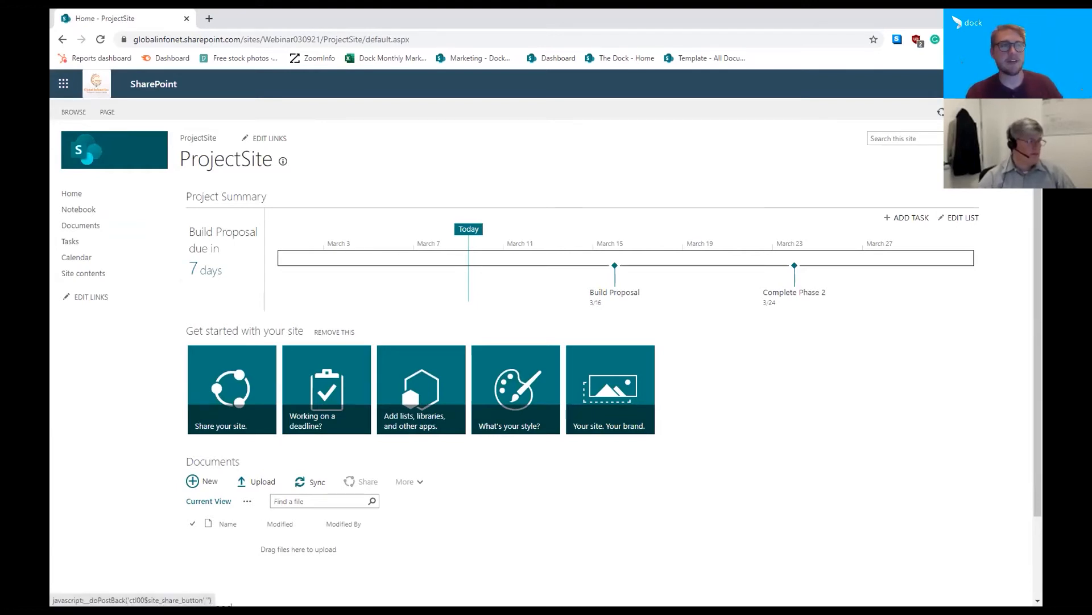
left_click(953, 112)
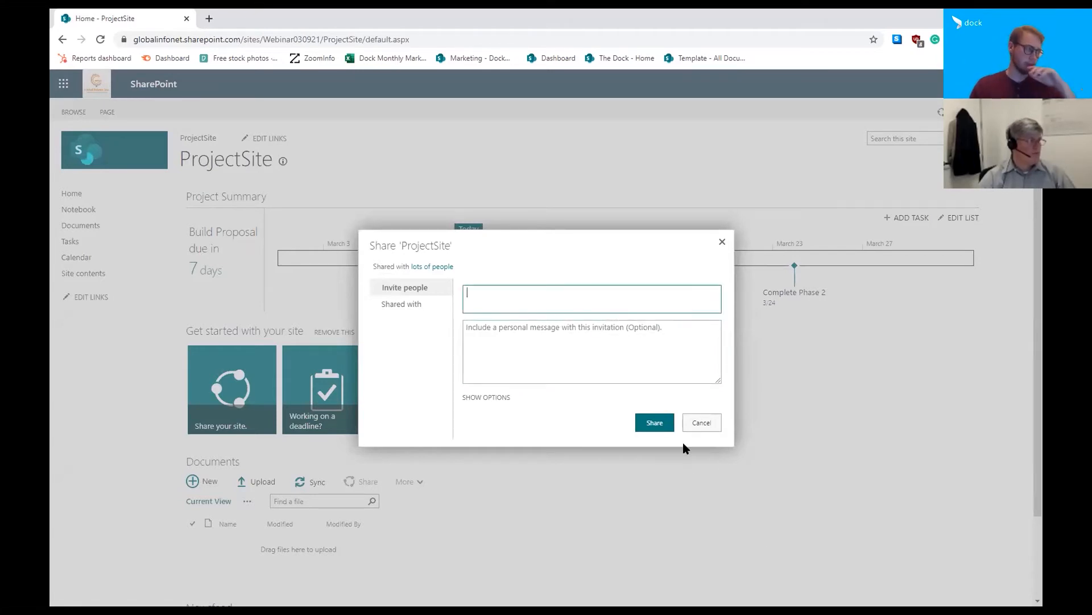
left_click(405, 305)
scroll(635, 372, "down", 1)
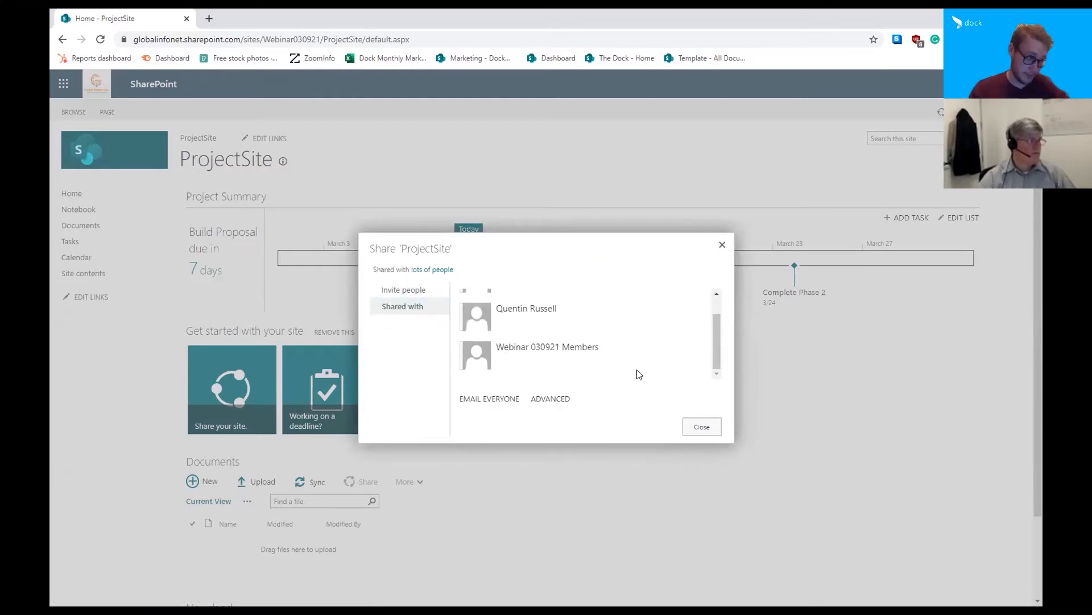
scroll(616, 368, "up", 1)
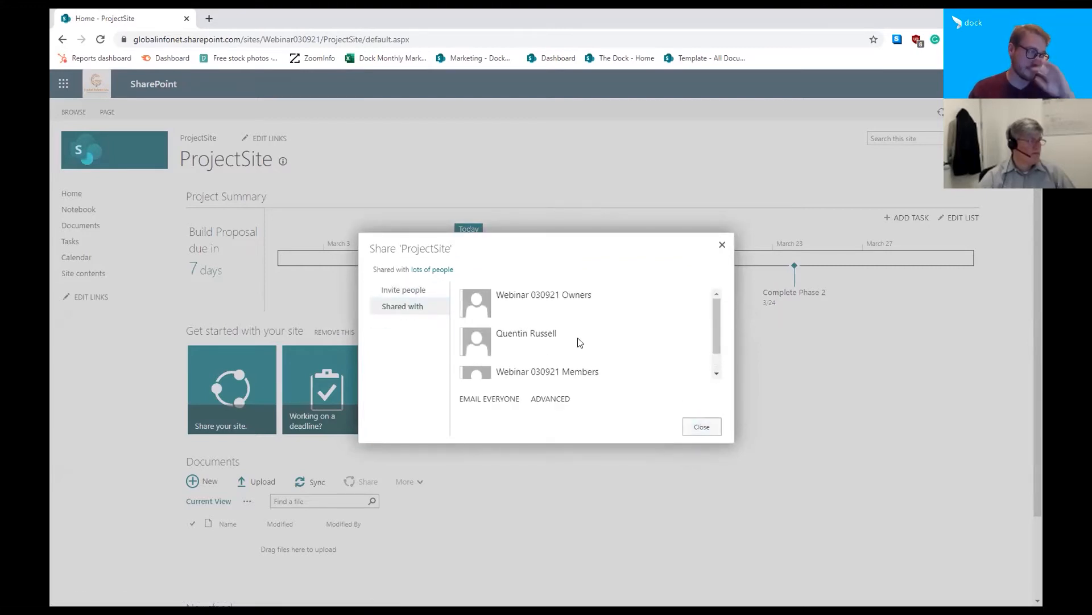
left_click(697, 427)
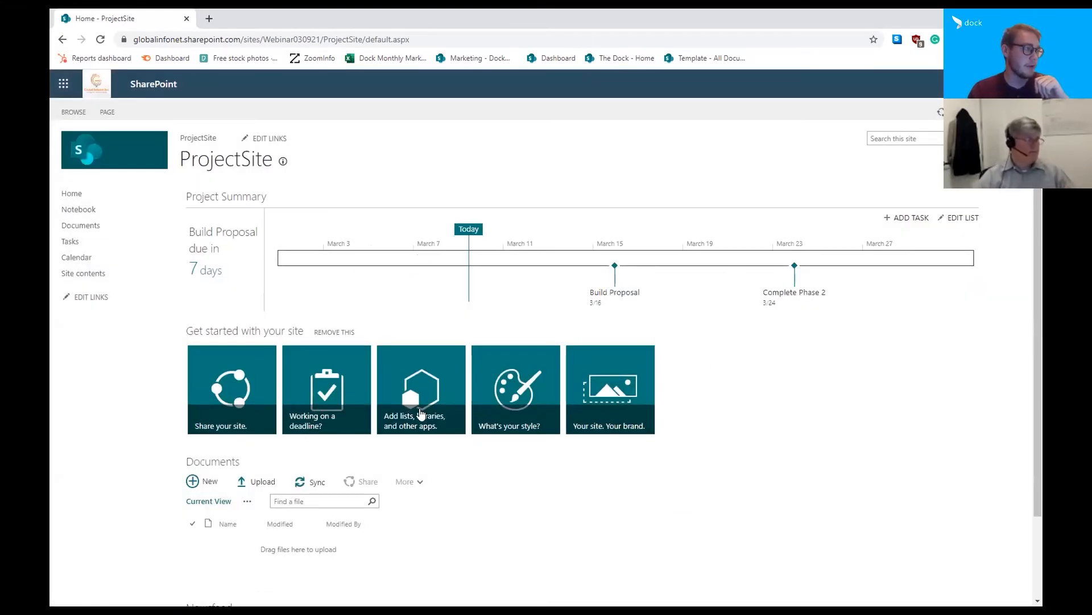
Try to replace the ProjectSite logo with the image file pexels-fauxels-3184292 from the Downloads folder.
left_click(609, 393)
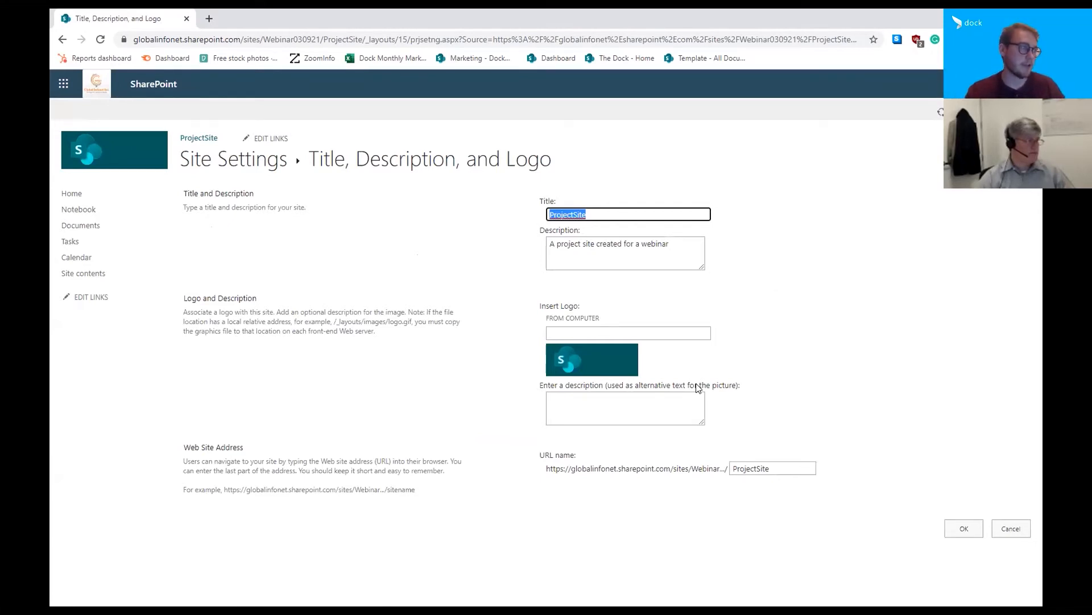
left_click(596, 361)
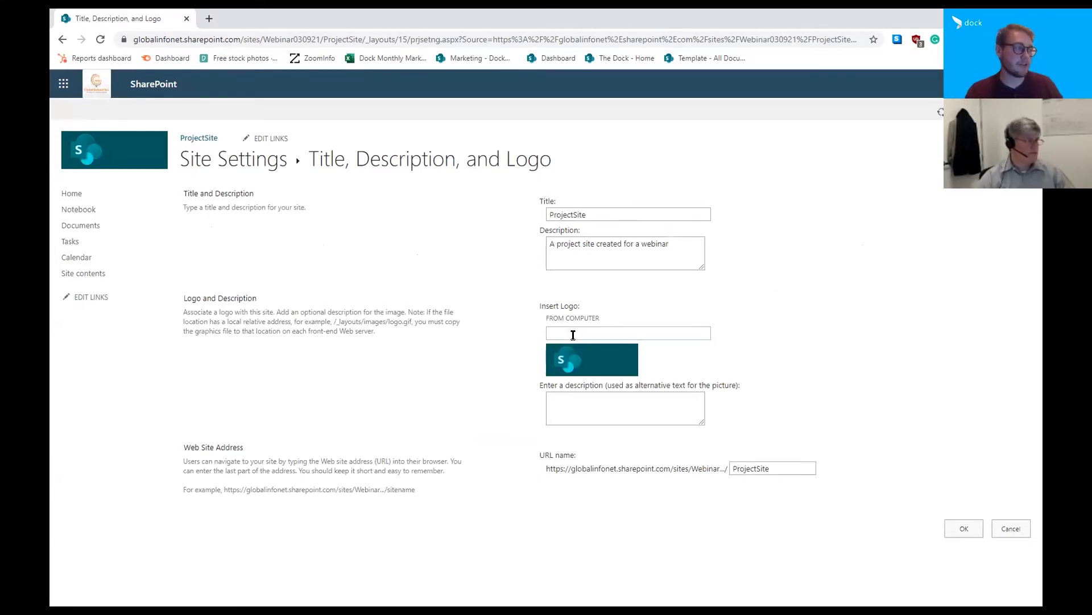
left_click(559, 317)
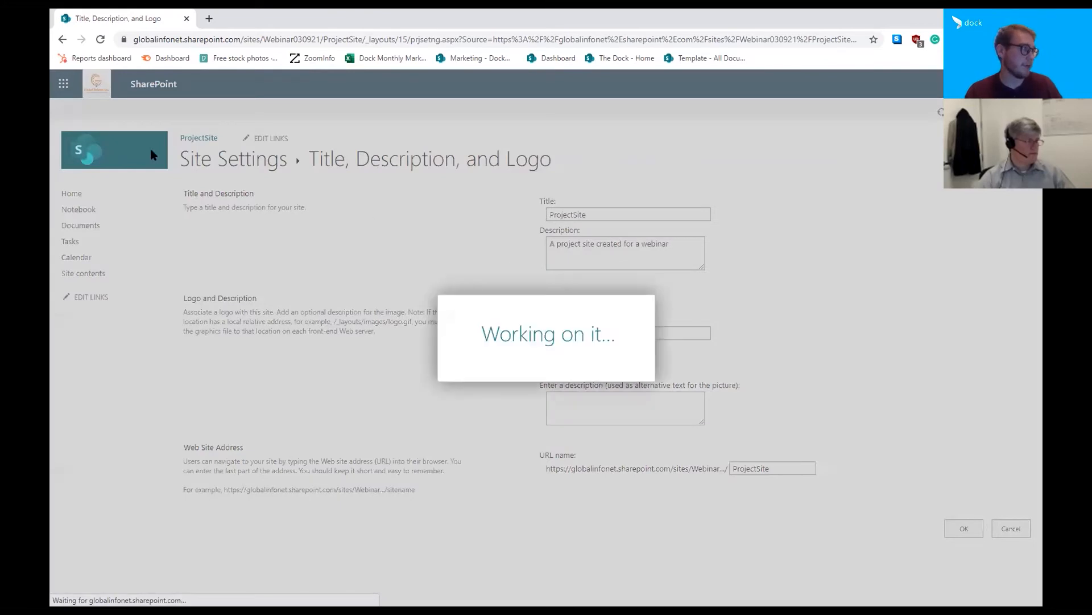
left_click(521, 263)
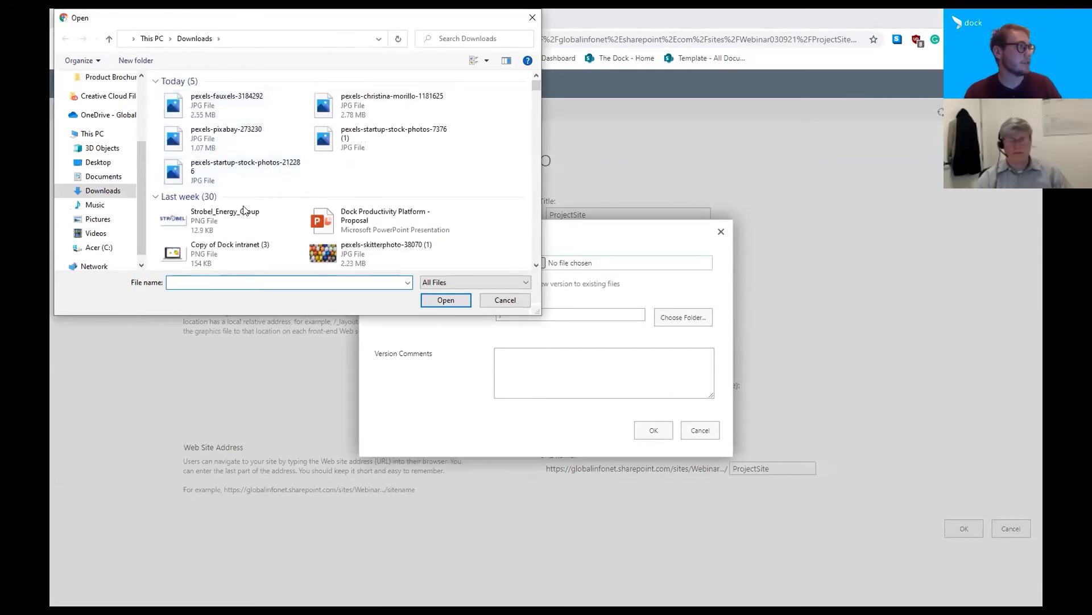
left_click(237, 109)
double_click(238, 108)
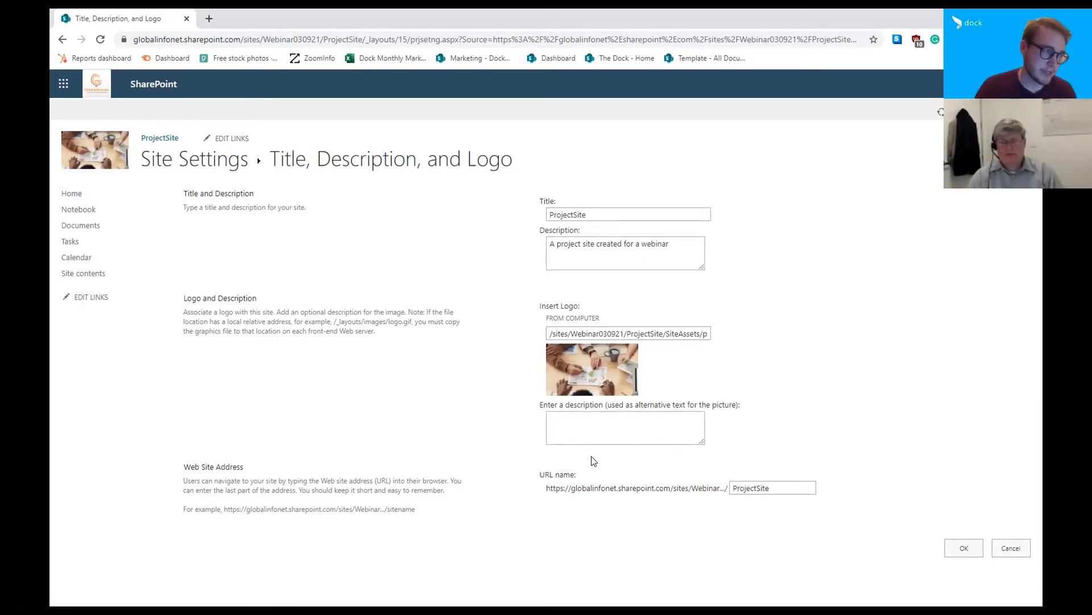
Browse the available looks for ProjectSite, preview the Orange theme, decline it and return to the site's home page.
left_click(89, 193)
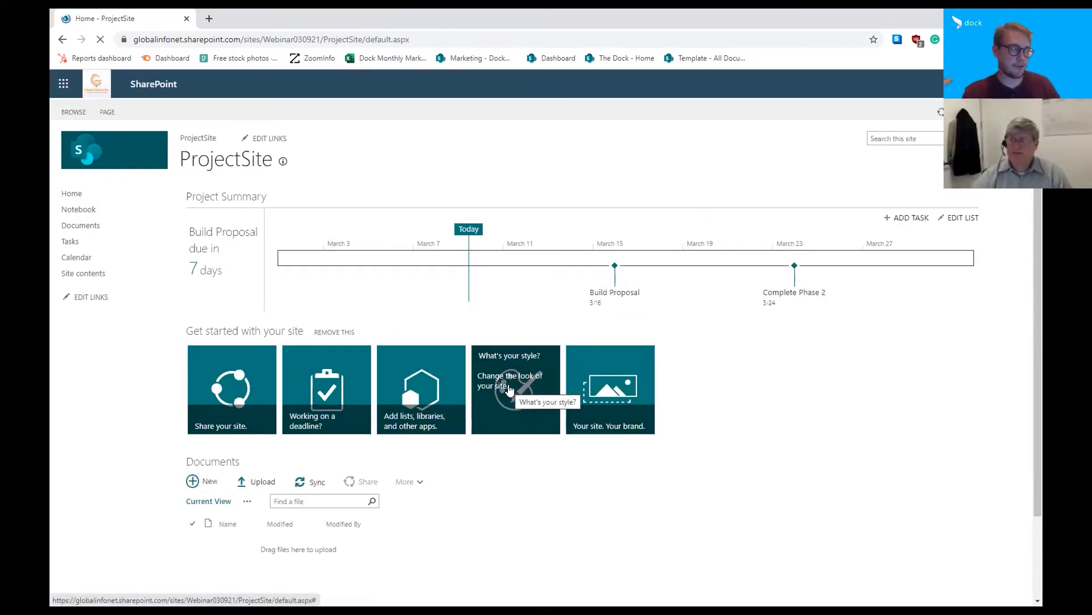
left_click(509, 389)
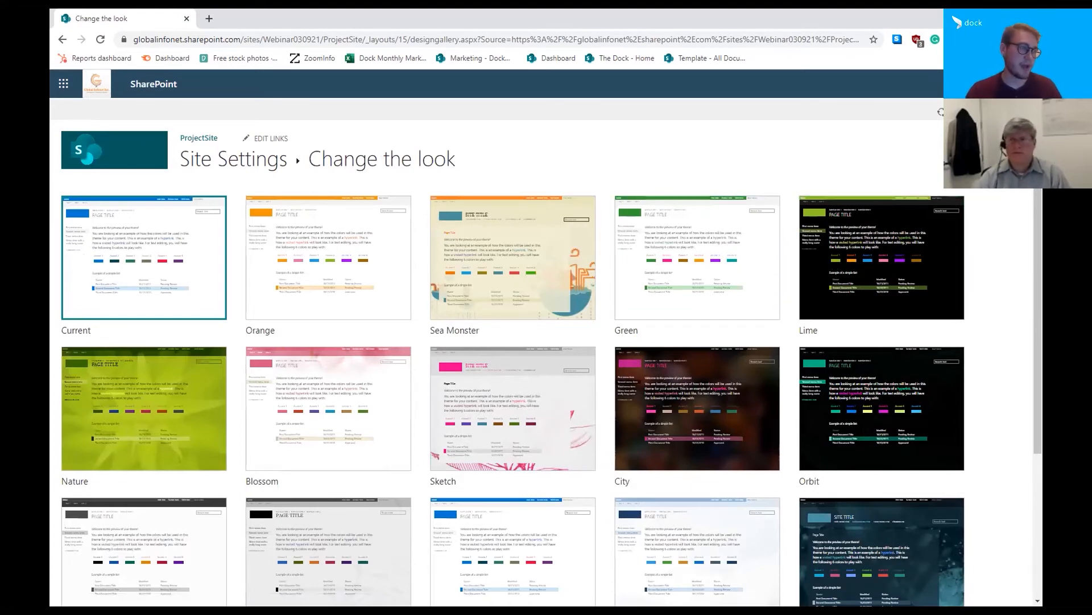
scroll(990, 321, "down", 4)
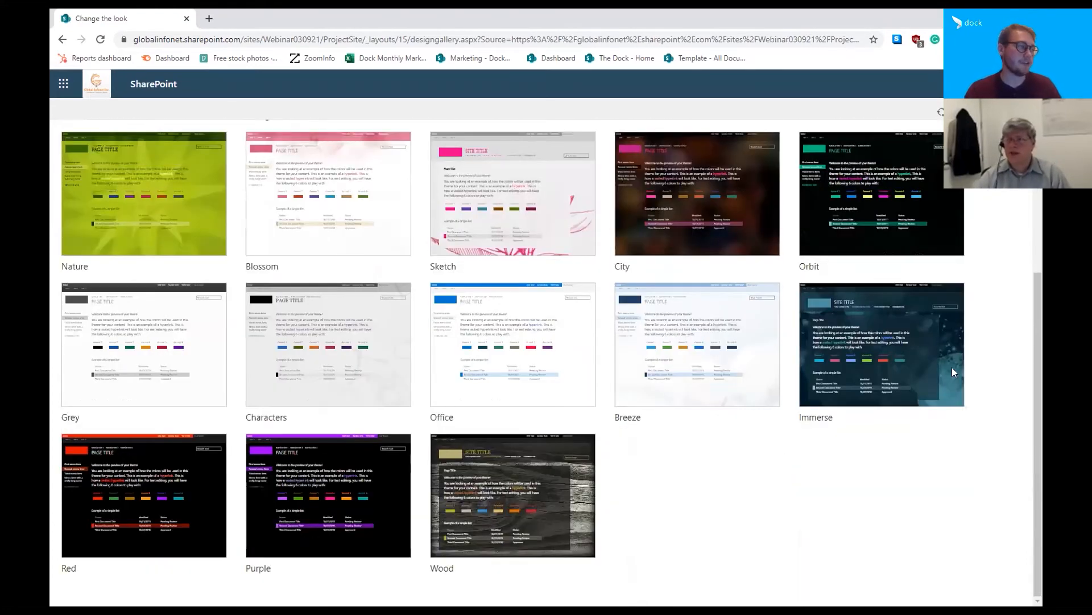
scroll(370, 295, "up", 4)
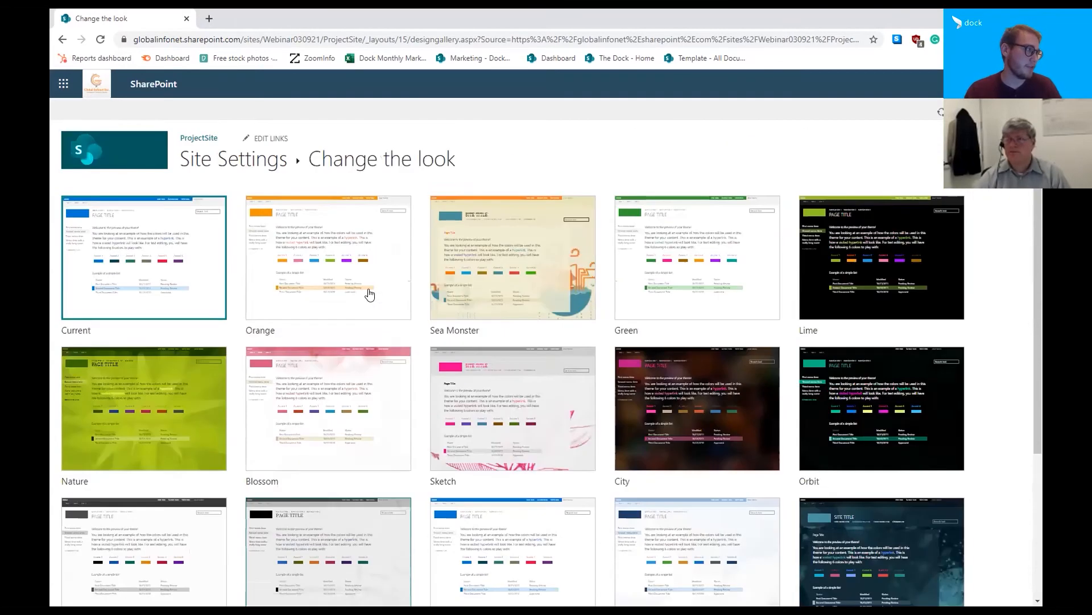
left_click(317, 279)
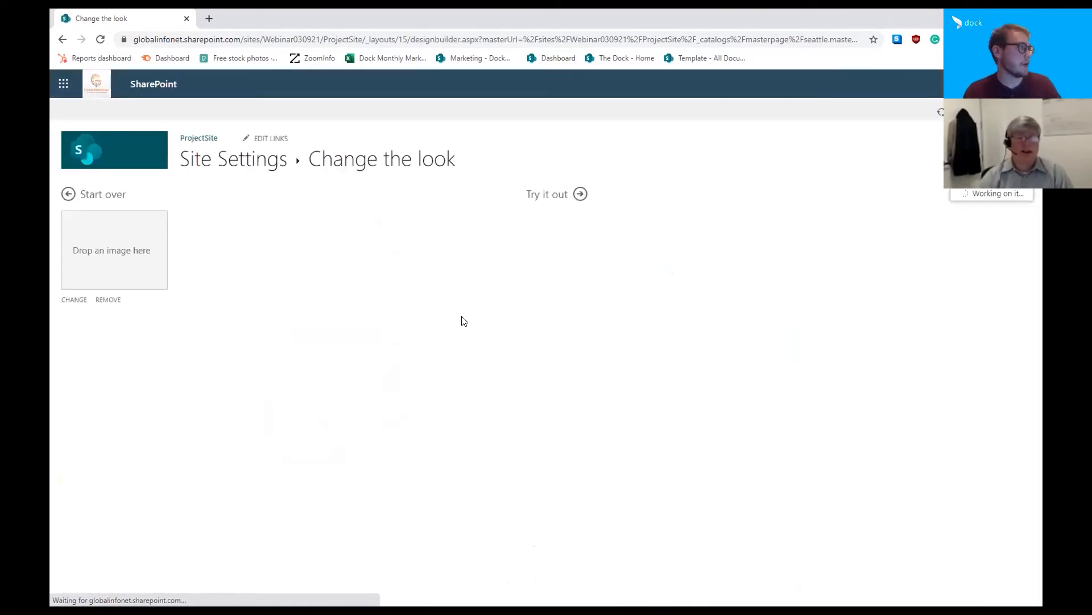
left_click(544, 195)
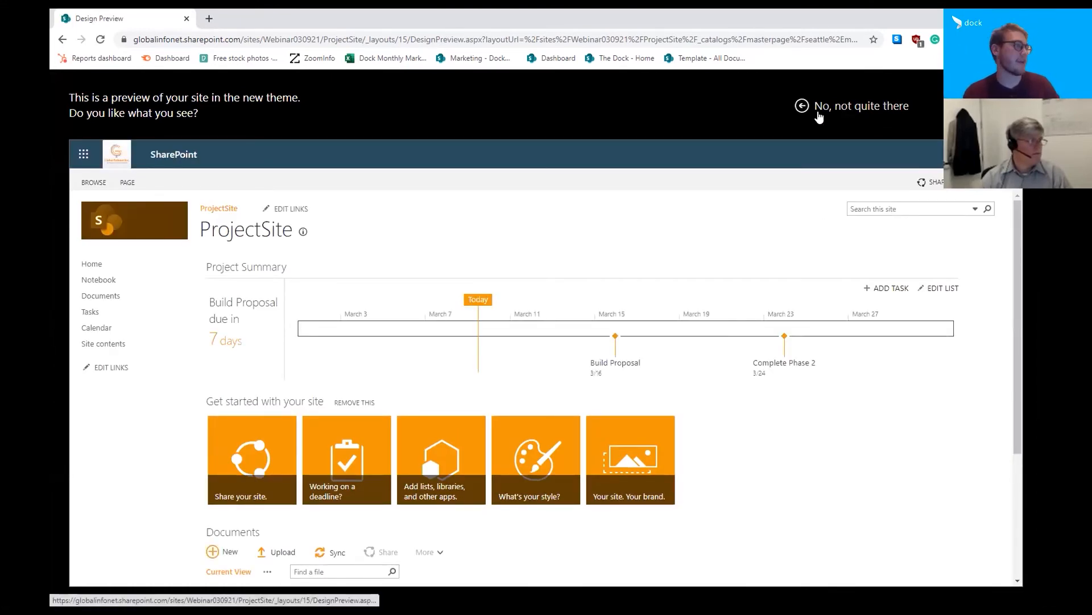
left_click(822, 107)
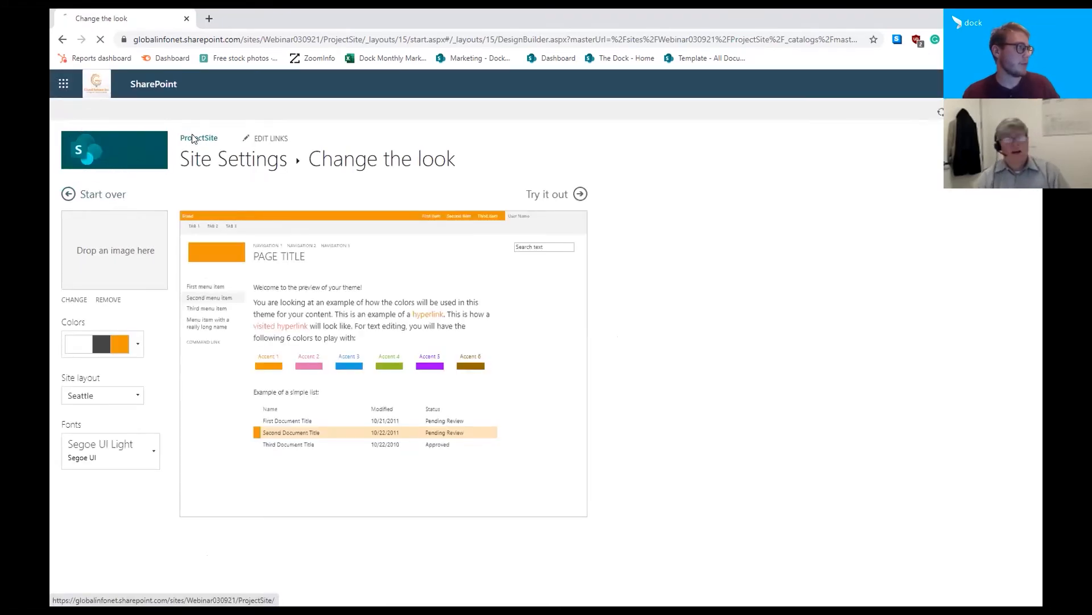
left_click(215, 138)
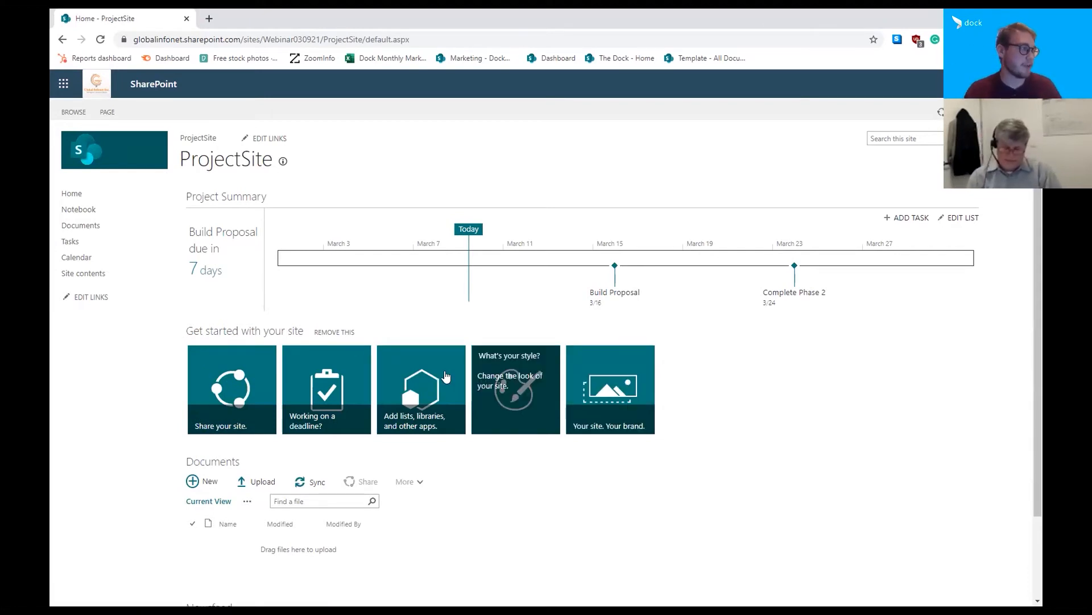
Examine the built-in and third-party apps that can be added to ProjectSite and return to the site's home page.
left_click(416, 397)
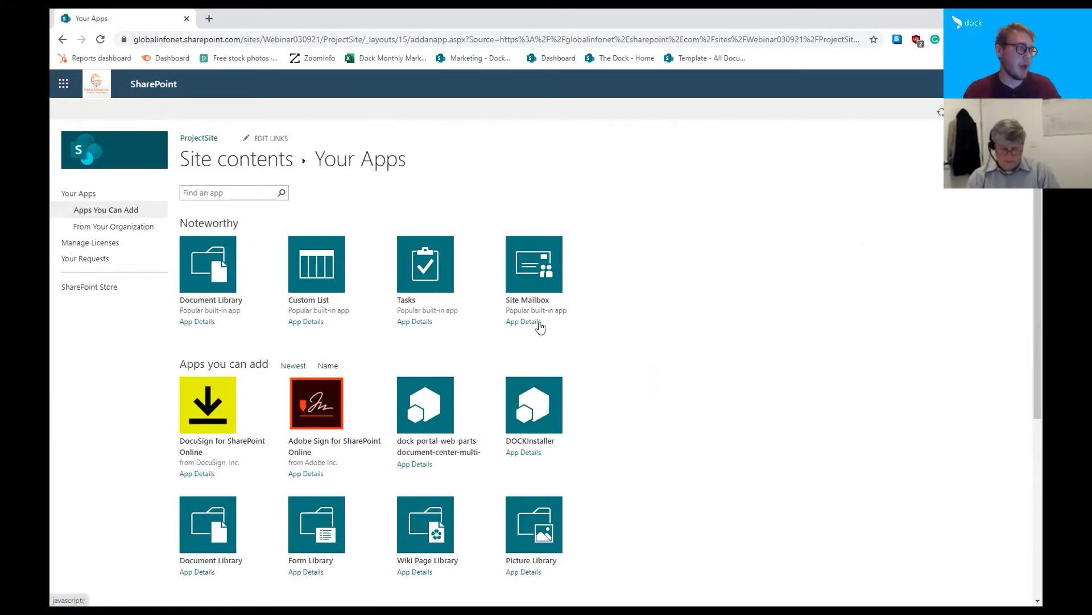
scroll(343, 280, "down", 2)
scroll(343, 279, "down", 2)
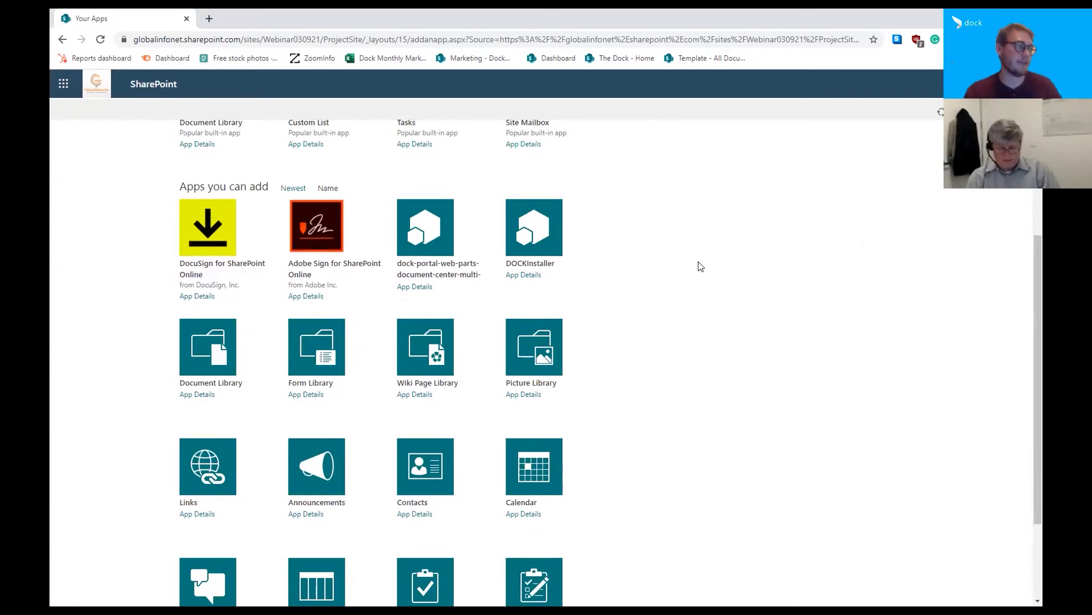
scroll(498, 339, "down", 2)
scroll(487, 317, "up", 3)
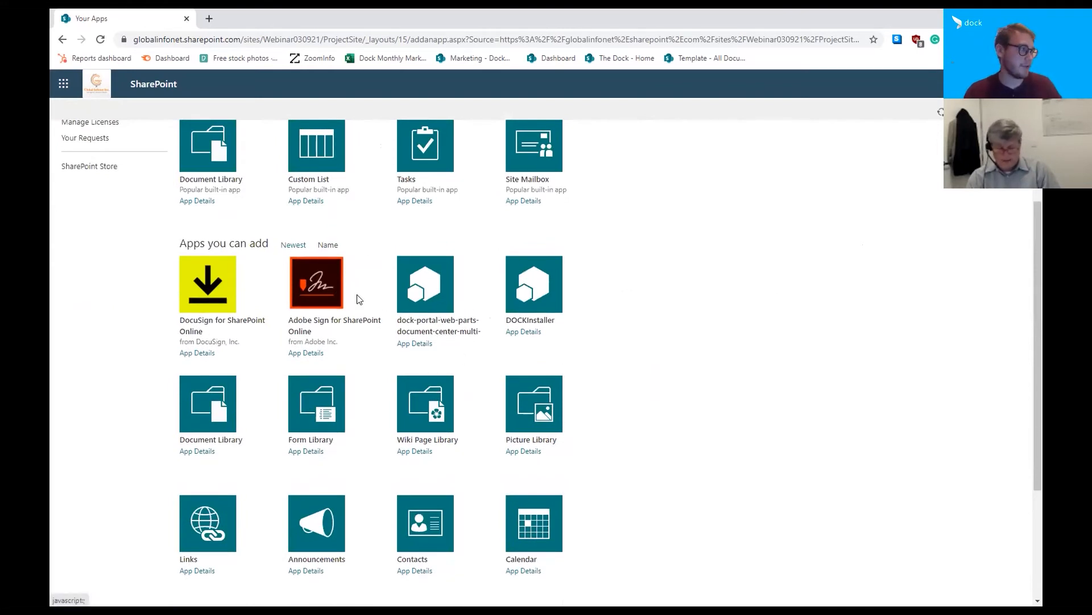
scroll(370, 325, "down", 3)
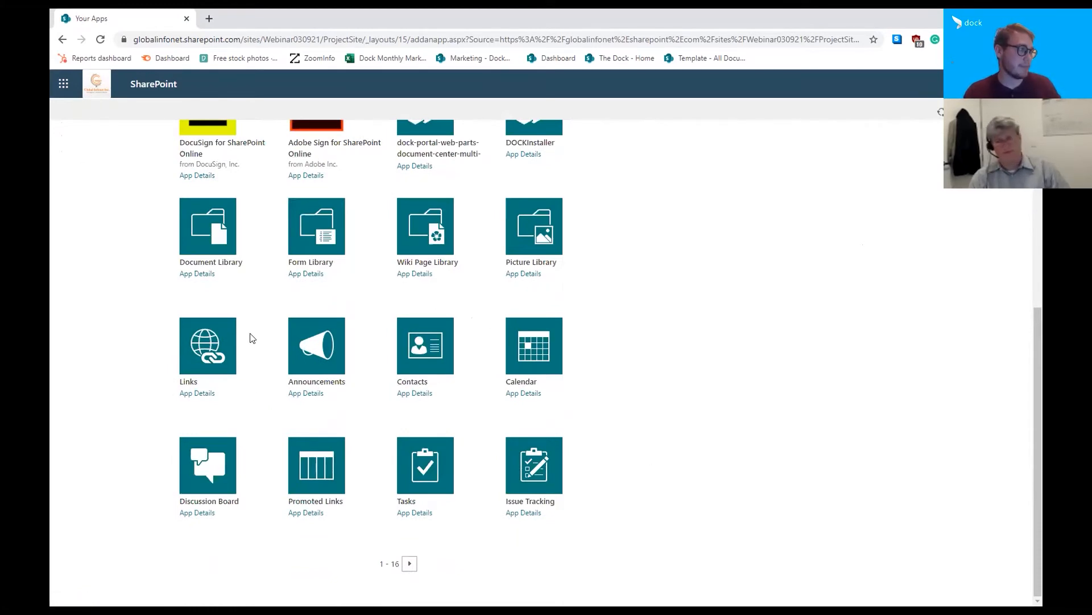
scroll(374, 419, "up", 5)
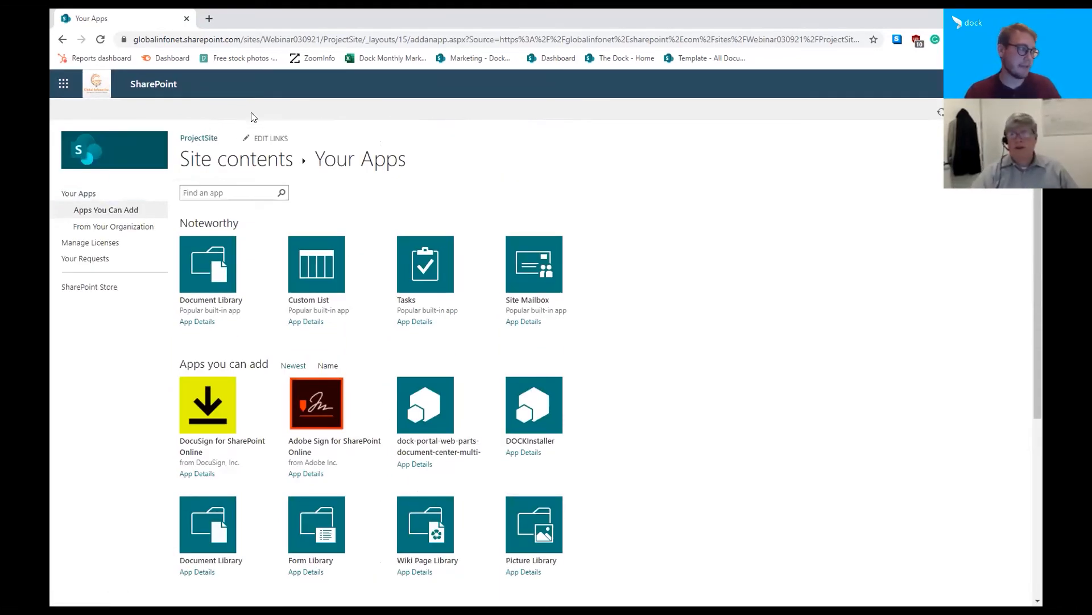
left_click(191, 138)
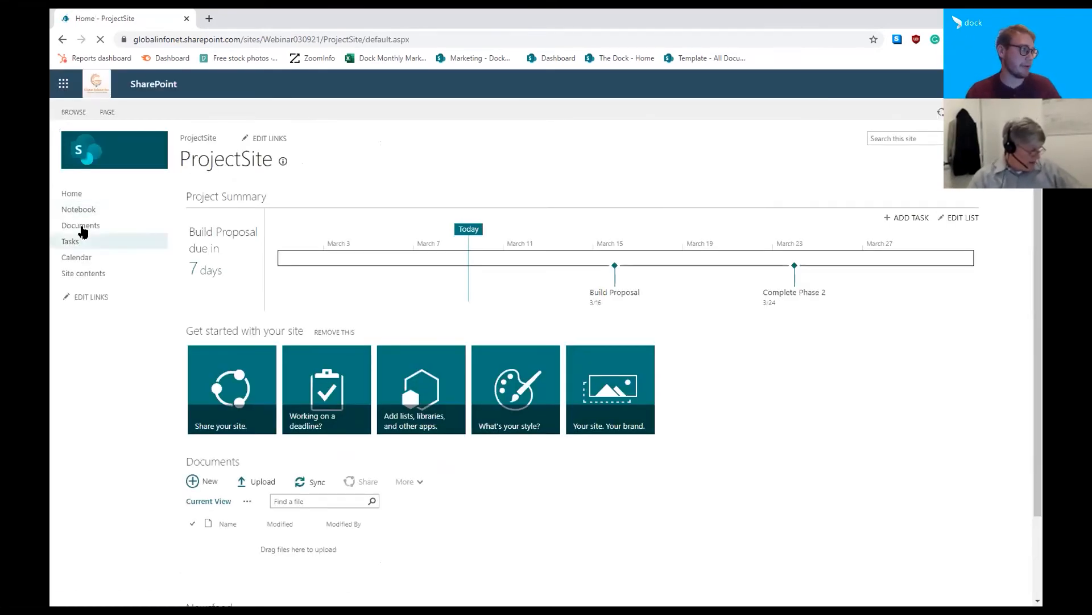
Review the existing Power Automate flows from ProjectSite's Documents library and close the flows page.
left_click(82, 227)
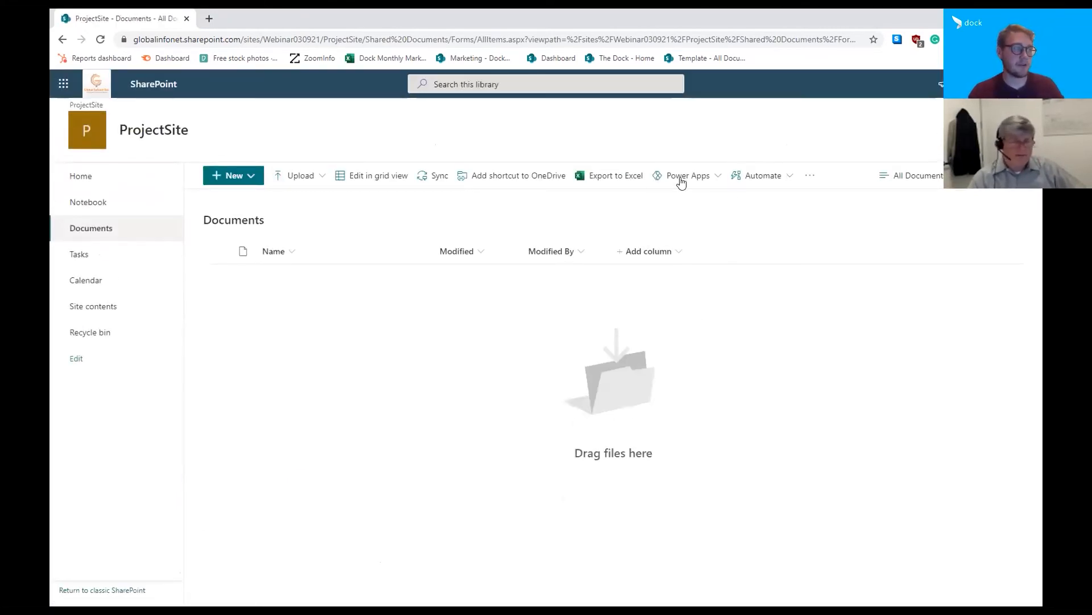
left_click(758, 176)
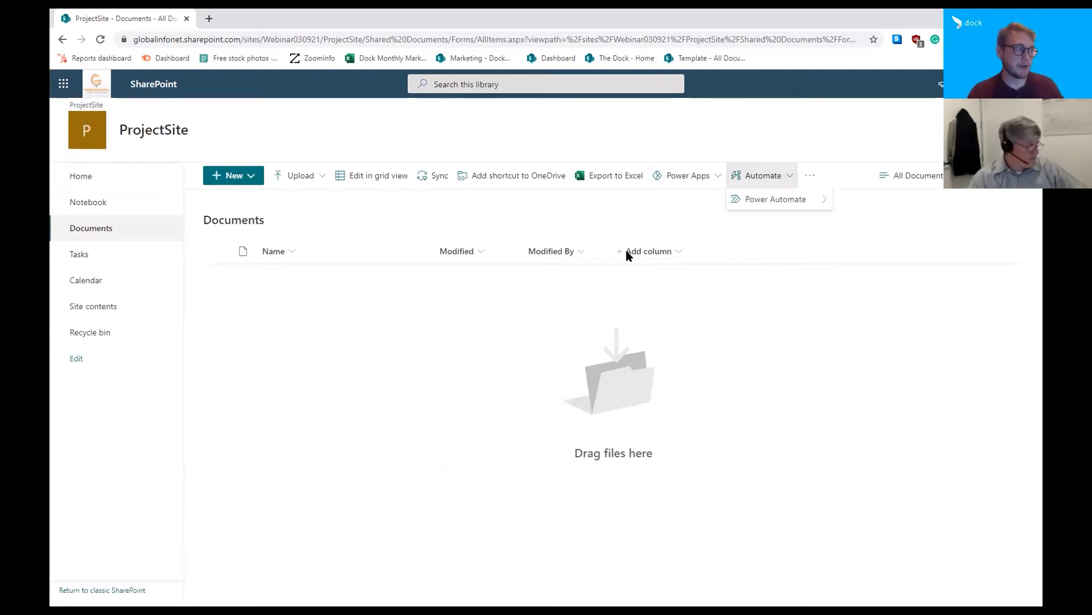
left_click(305, 231)
left_click(757, 176)
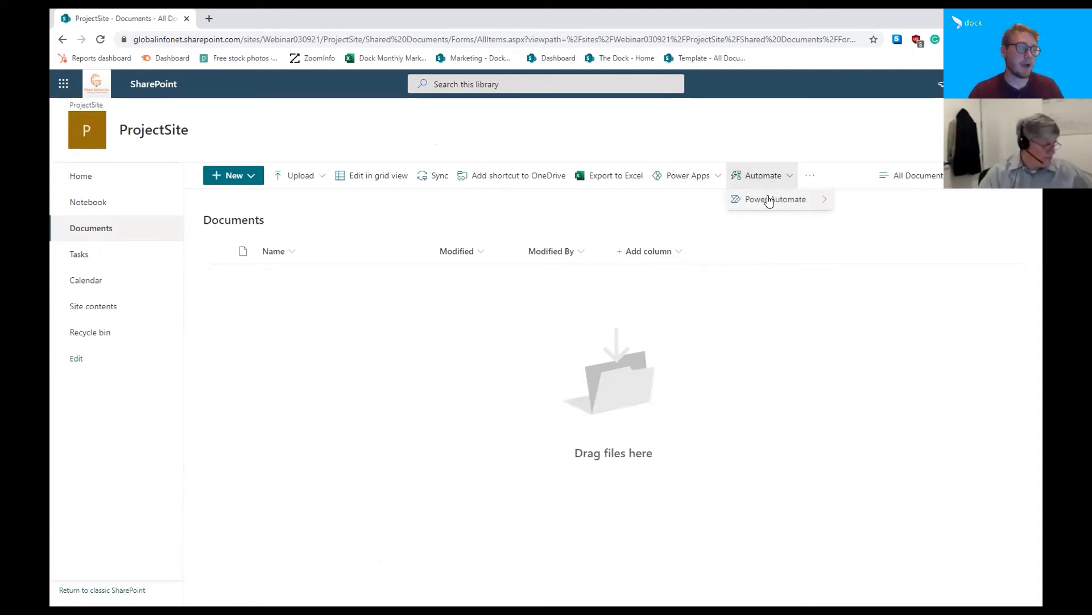
mouse_move(768, 200)
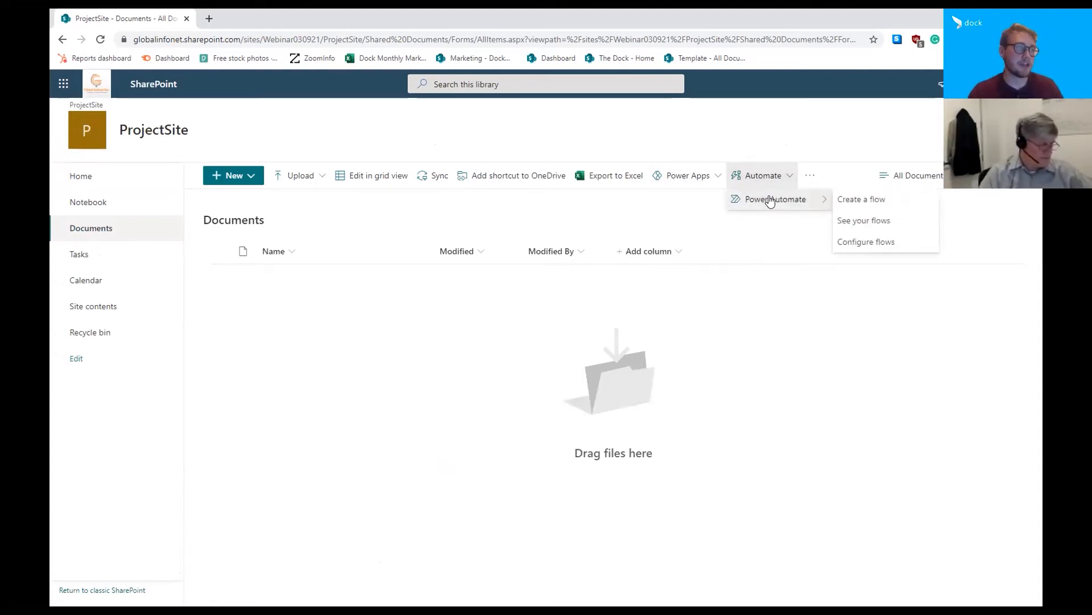
left_click(890, 219)
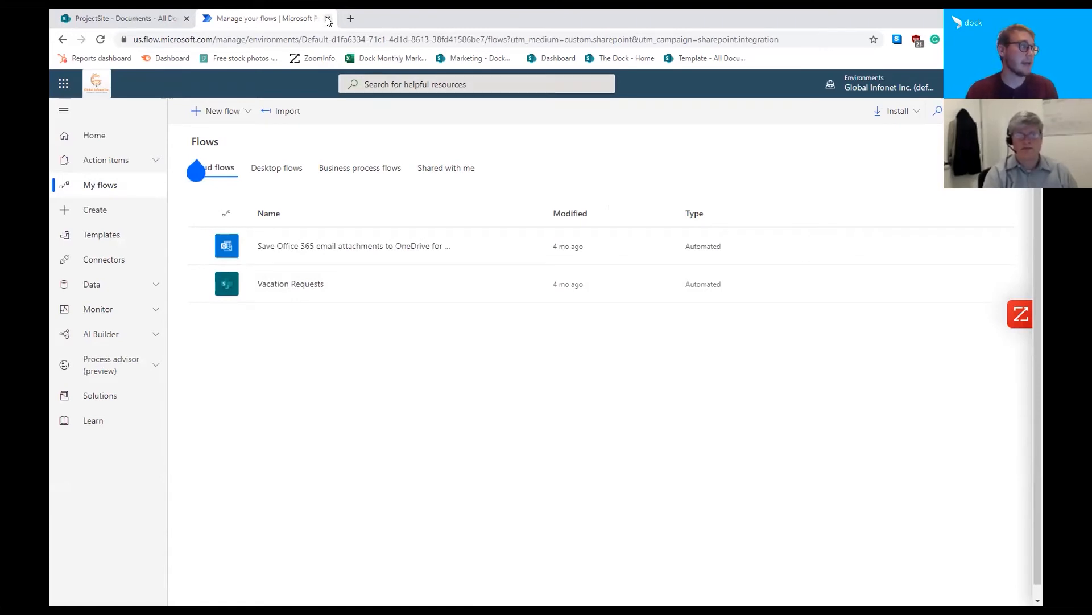
key("ctrl+w")
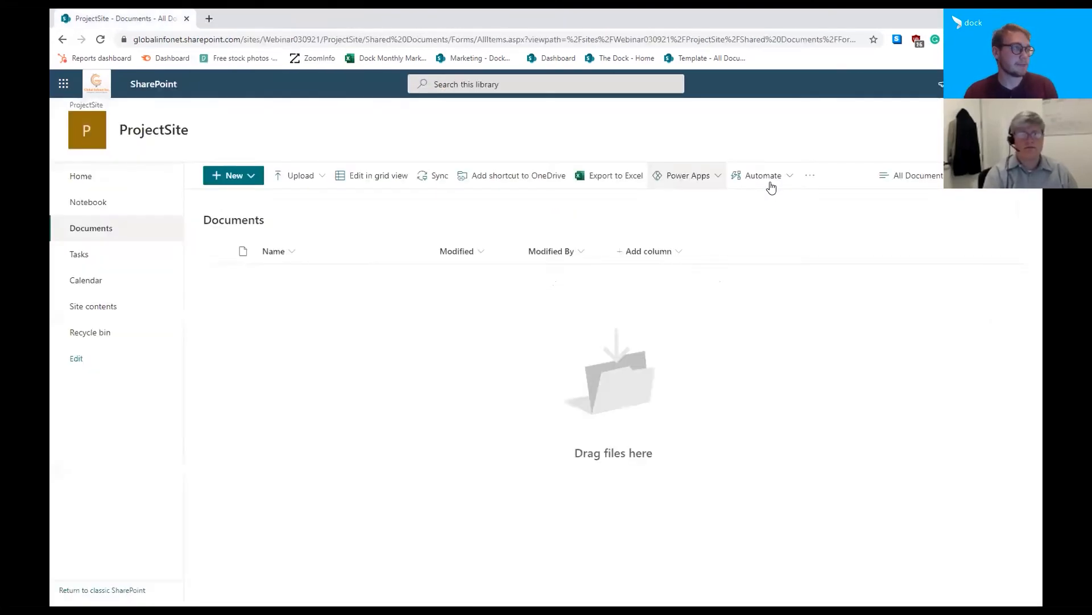
left_click(762, 175)
mouse_move(802, 199)
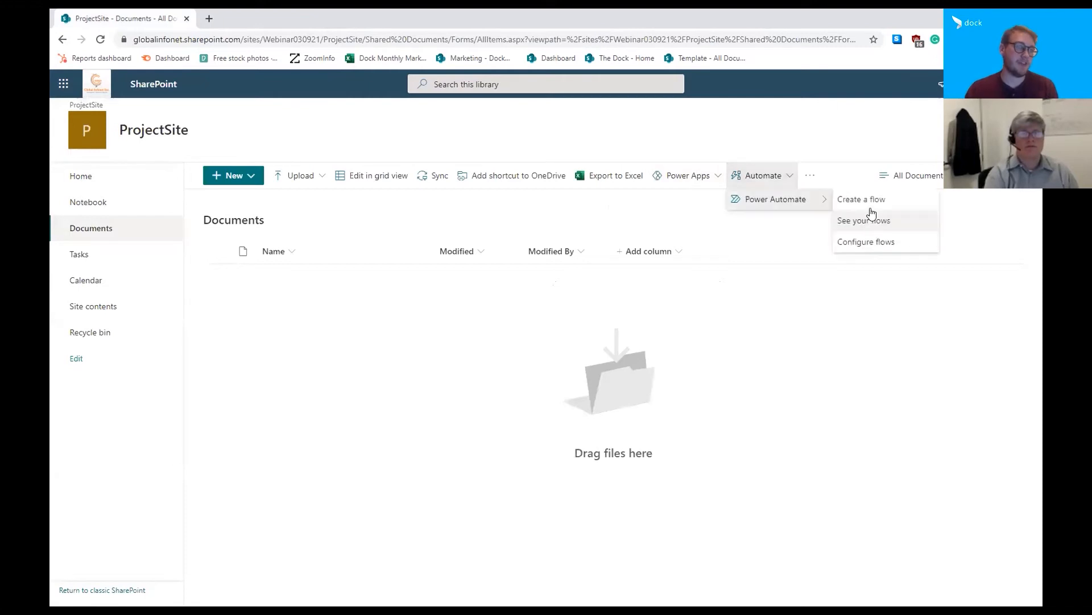
left_click(865, 221)
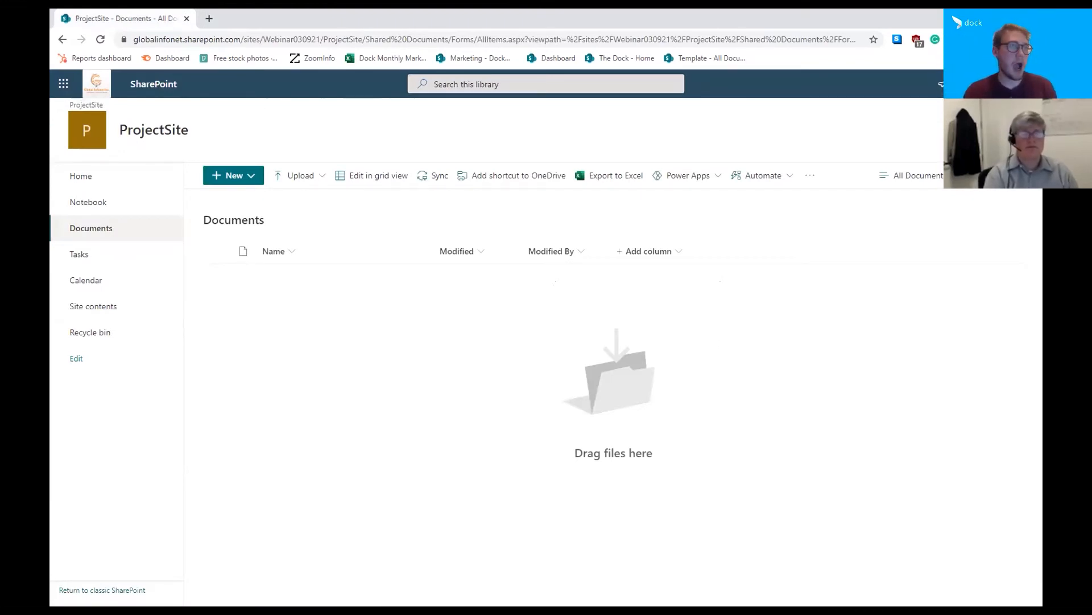
Open the Site Settings page from ProjectSite's home page to review the administration options.
left_click(972, 85)
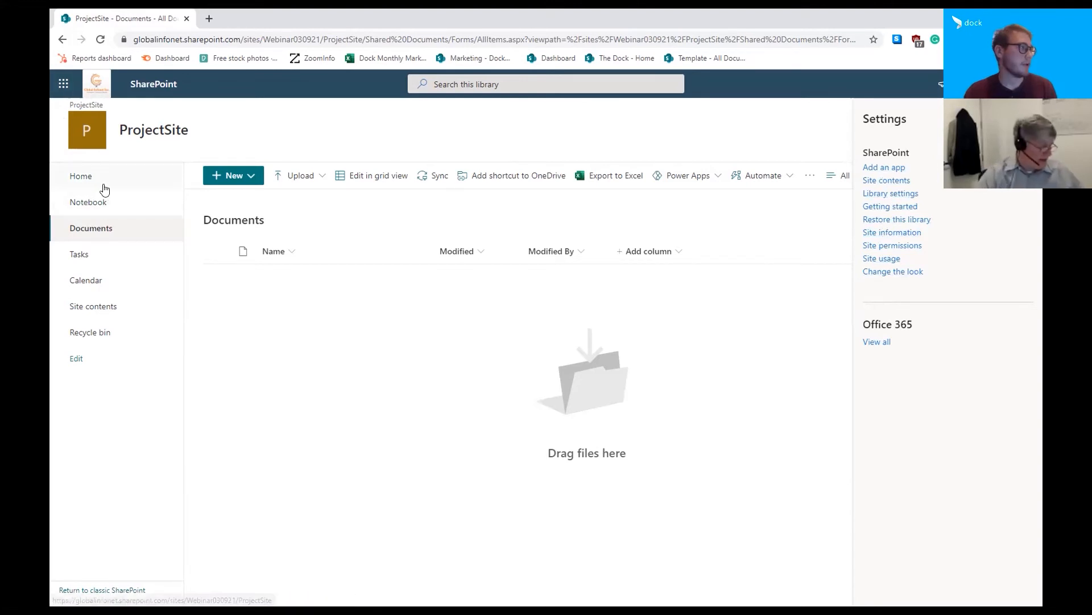
left_click(133, 178)
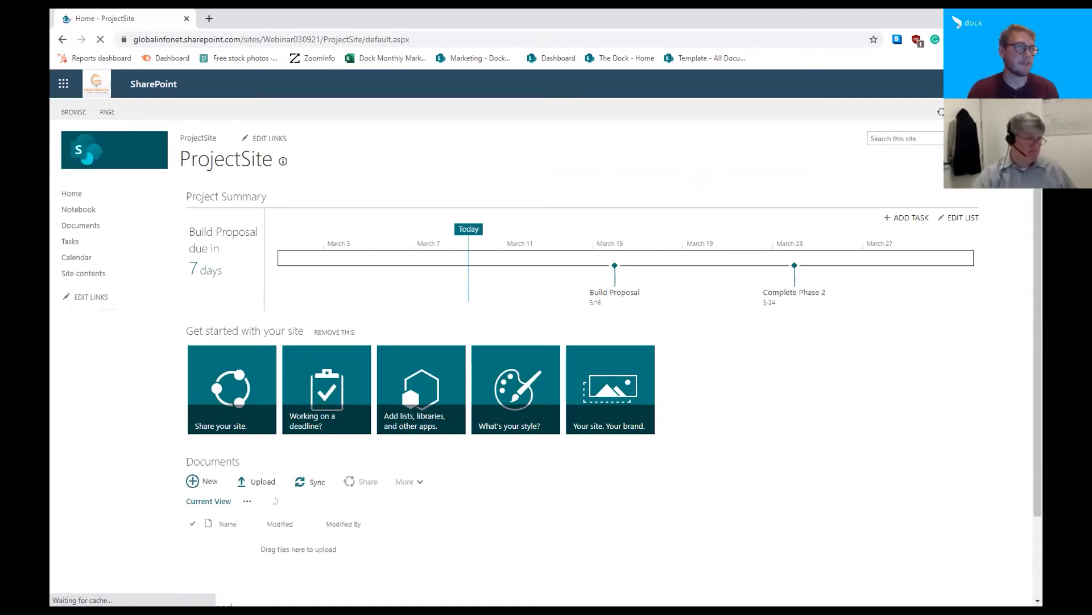
left_click(972, 83)
left_click(890, 220)
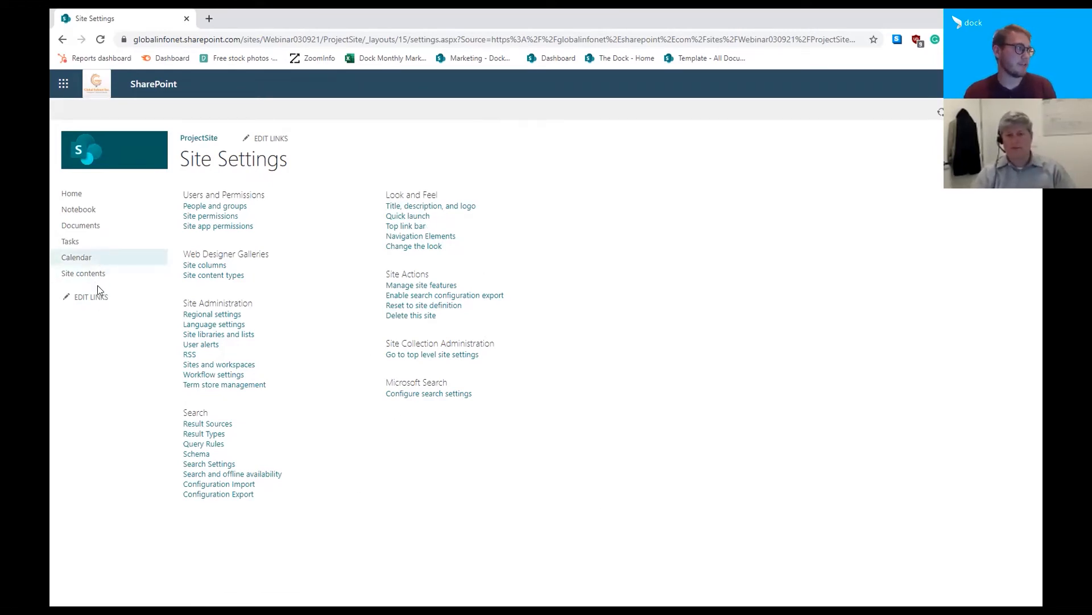
Return to the ProjectSite home page and open the site navigation links for editing.
left_click(193, 142)
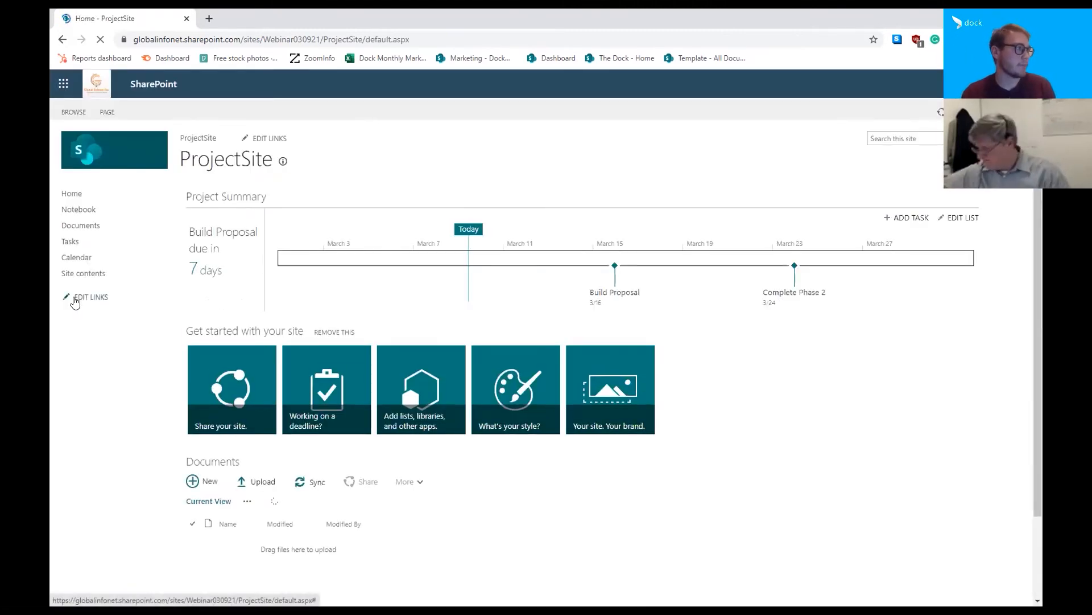
left_click(74, 298)
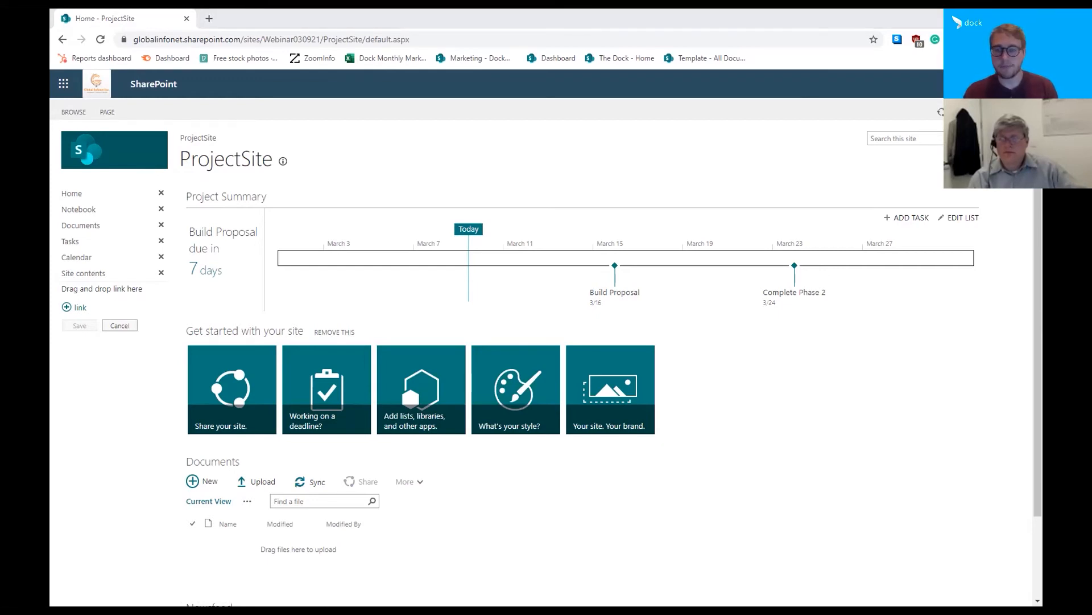
key("alt+Tab")
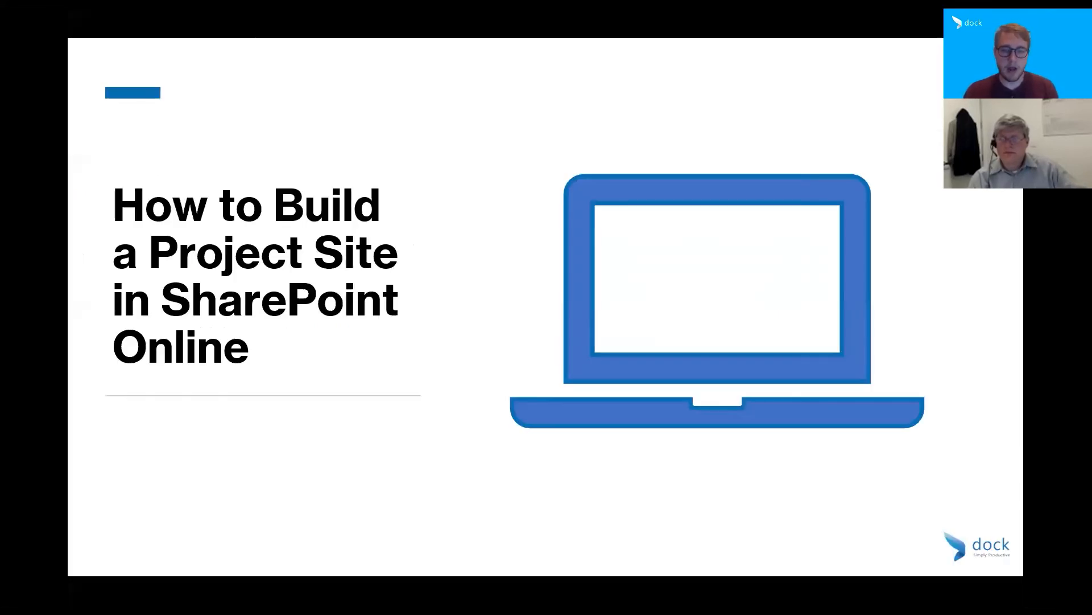
key("Right")
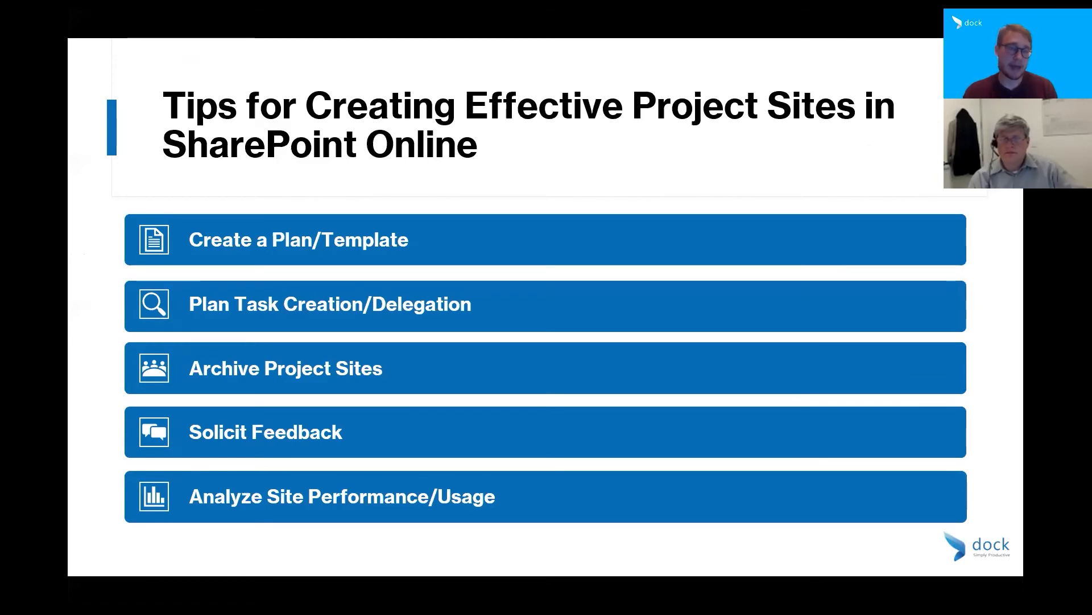